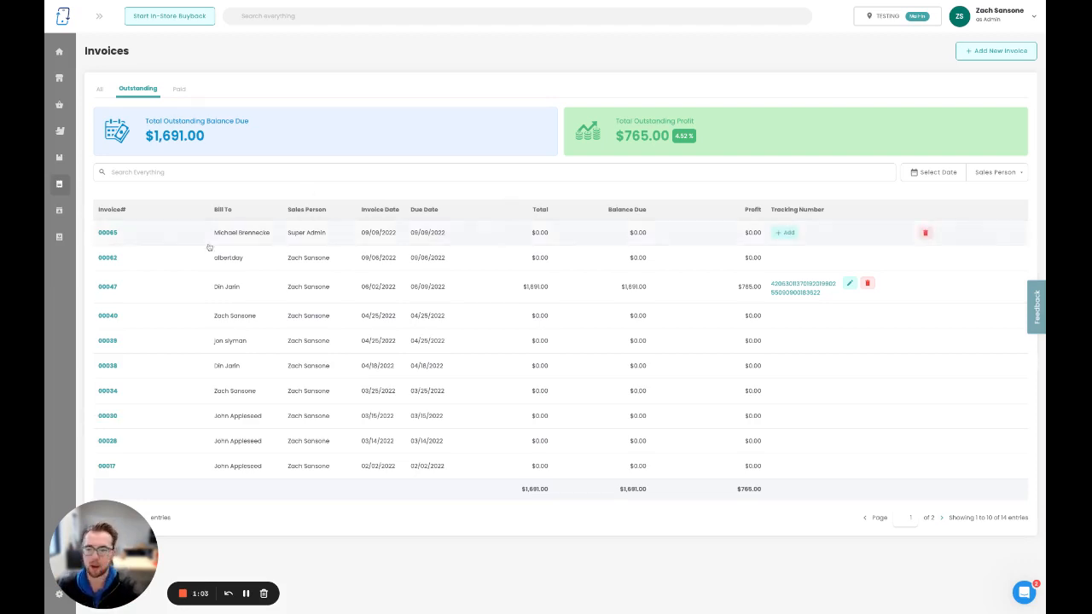
# - View the details of the newest outstanding invoice and return to the invoice list
pyautogui.click(109, 233)
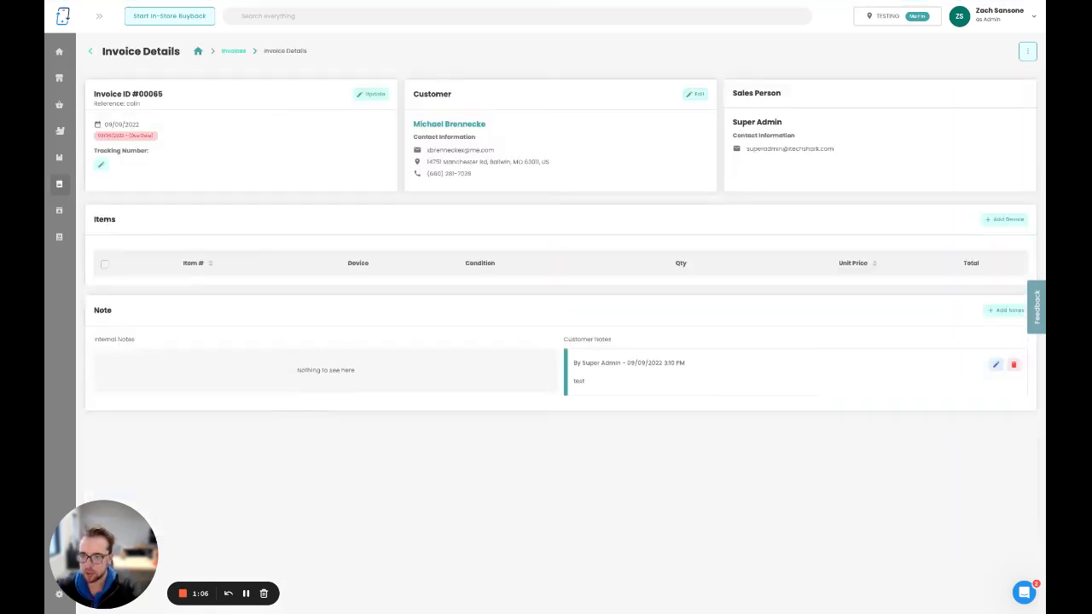
pyautogui.click(93, 53)
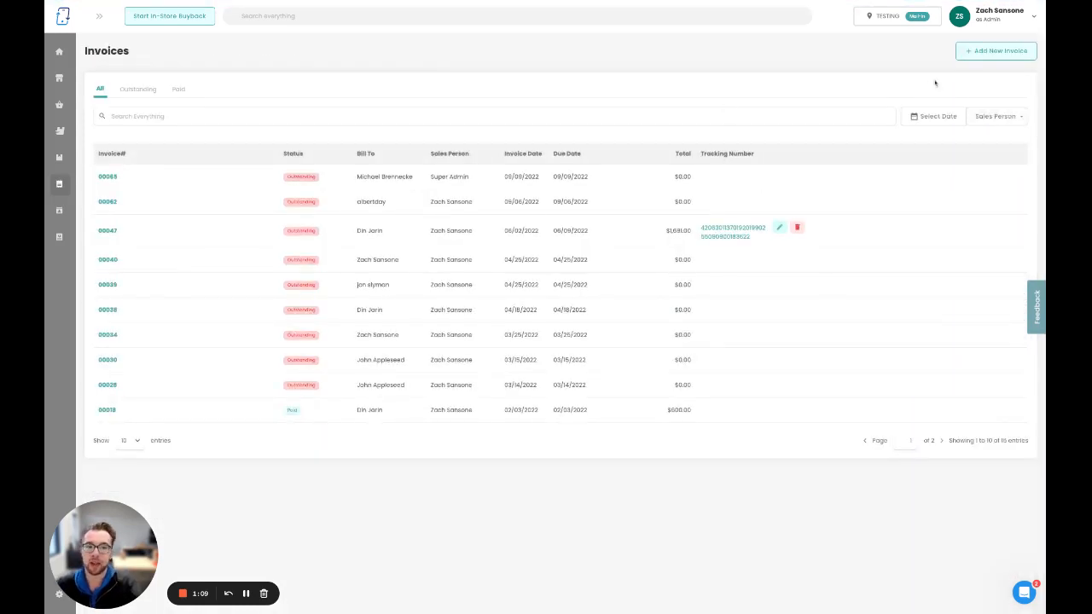
# - Start a new invoice and assign it to an existing customer found by searching for the customer's first name
pyautogui.click(995, 51)
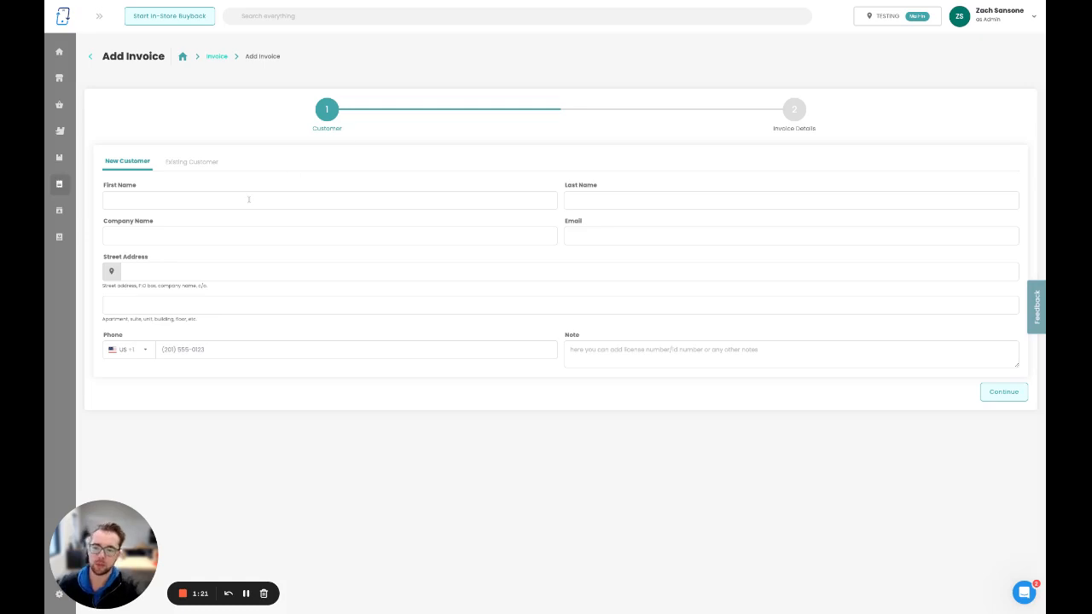
pyautogui.click(213, 164)
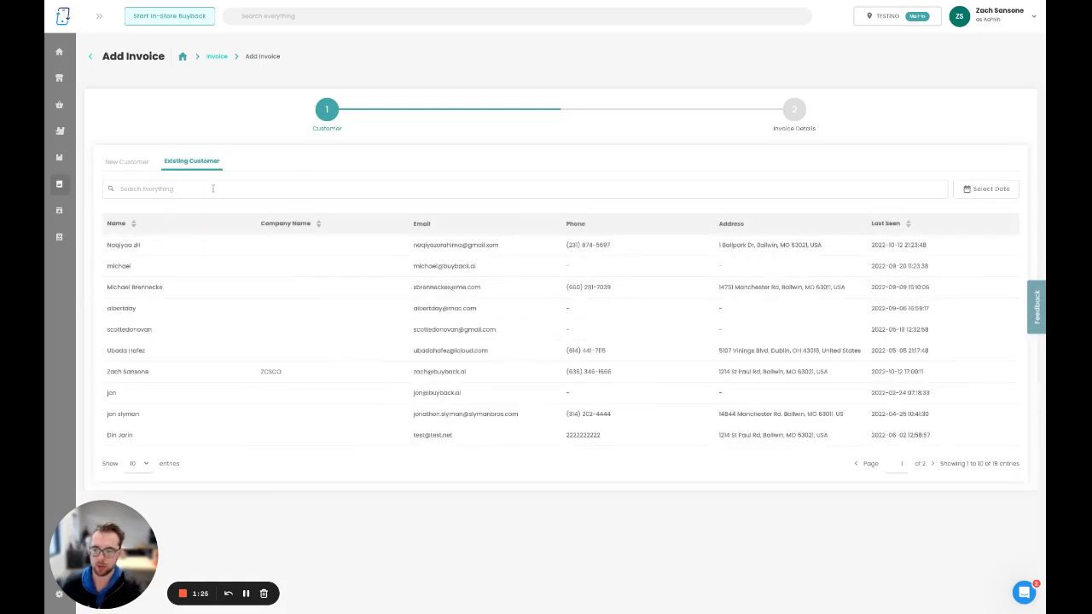
pyautogui.click(212, 190)
pyautogui.write('john')
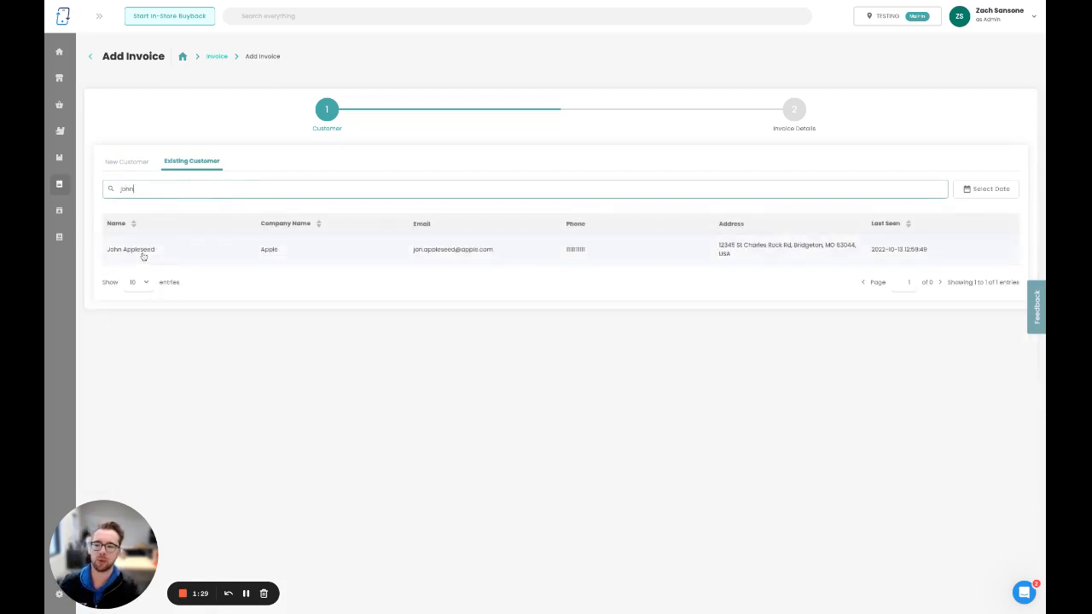
pyautogui.click(143, 255)
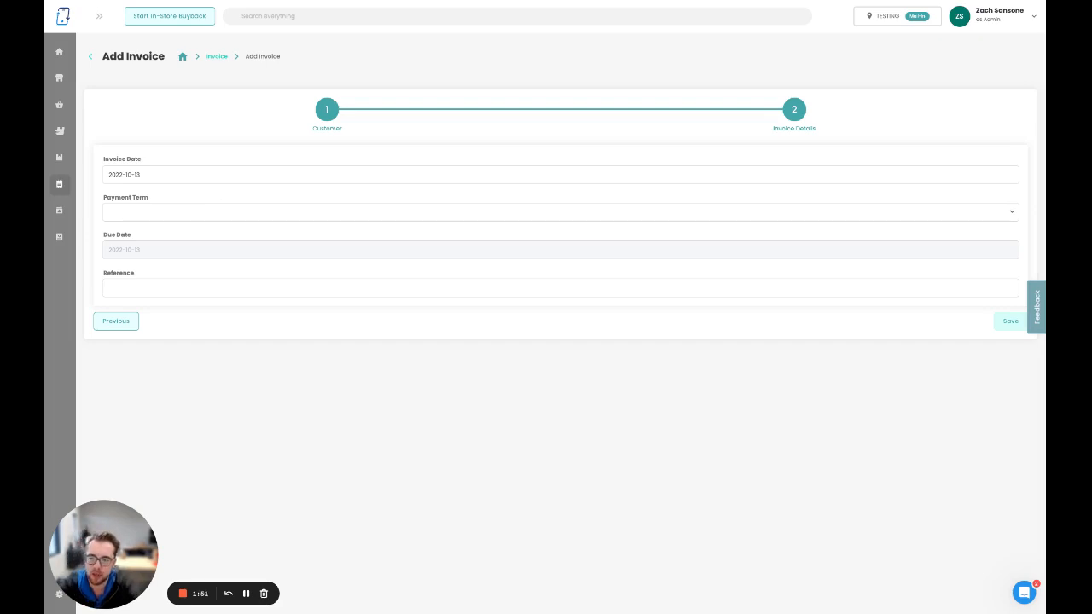
# - Set the invoice's payment term to Net 7 Days, enter the reference "example" and save the invoice
pyautogui.click(209, 236)
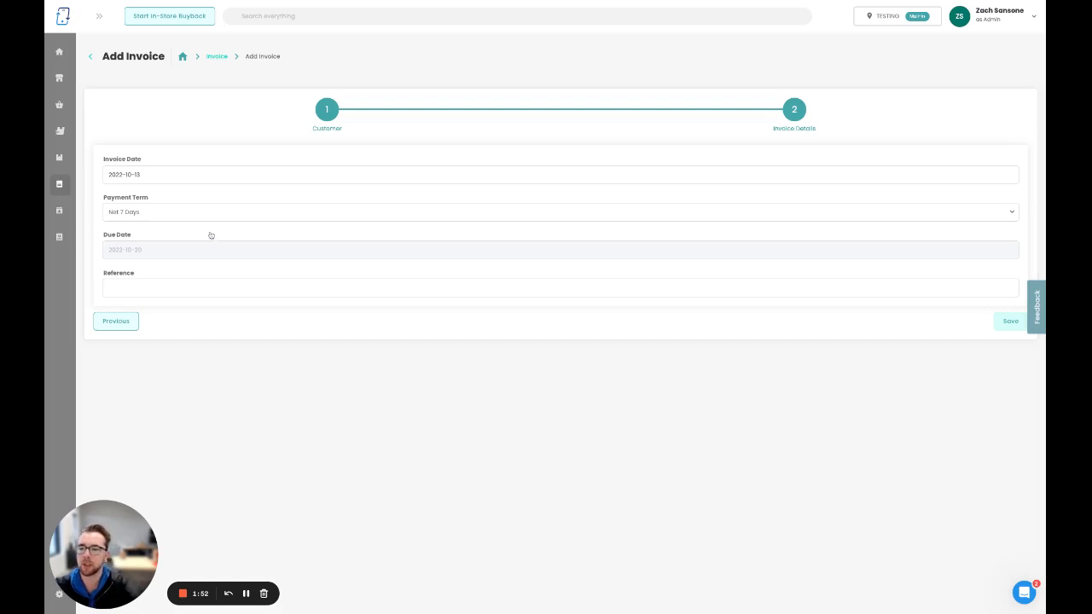
pyautogui.click(192, 288)
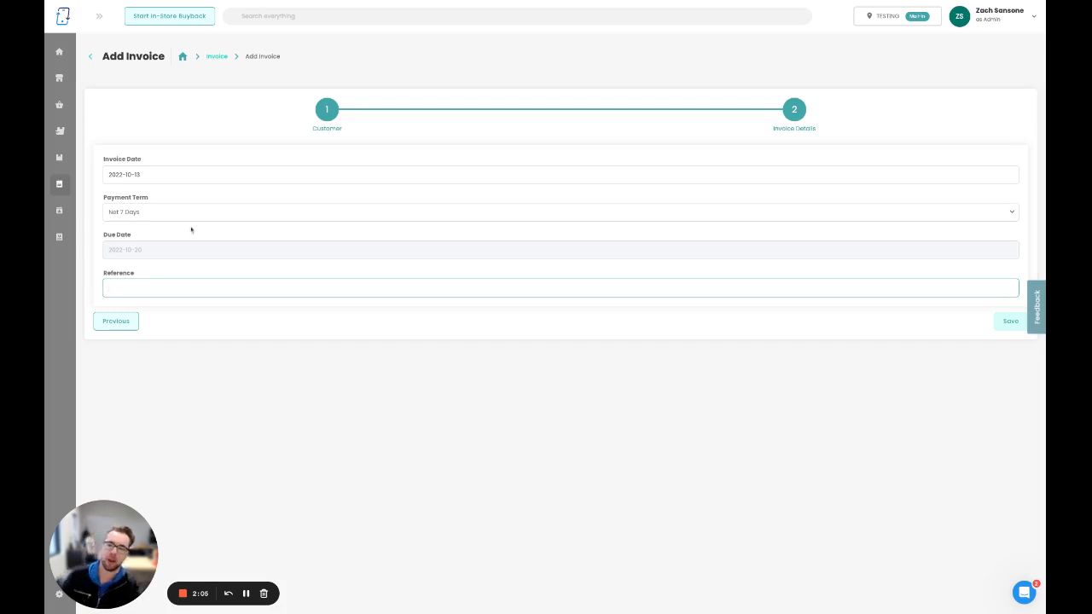
pyautogui.write('example')
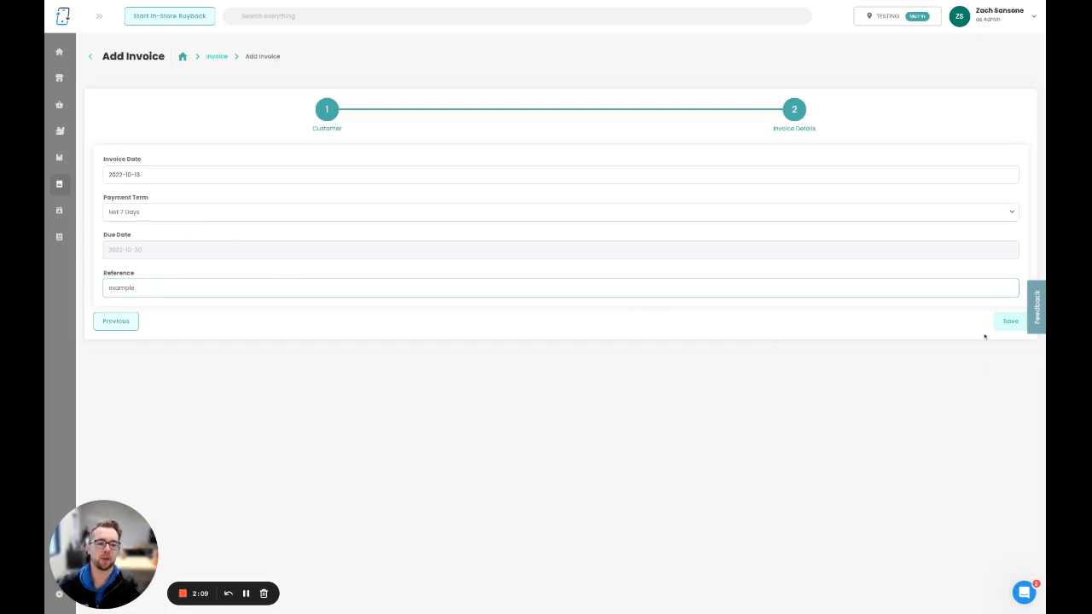
pyautogui.click(1007, 321)
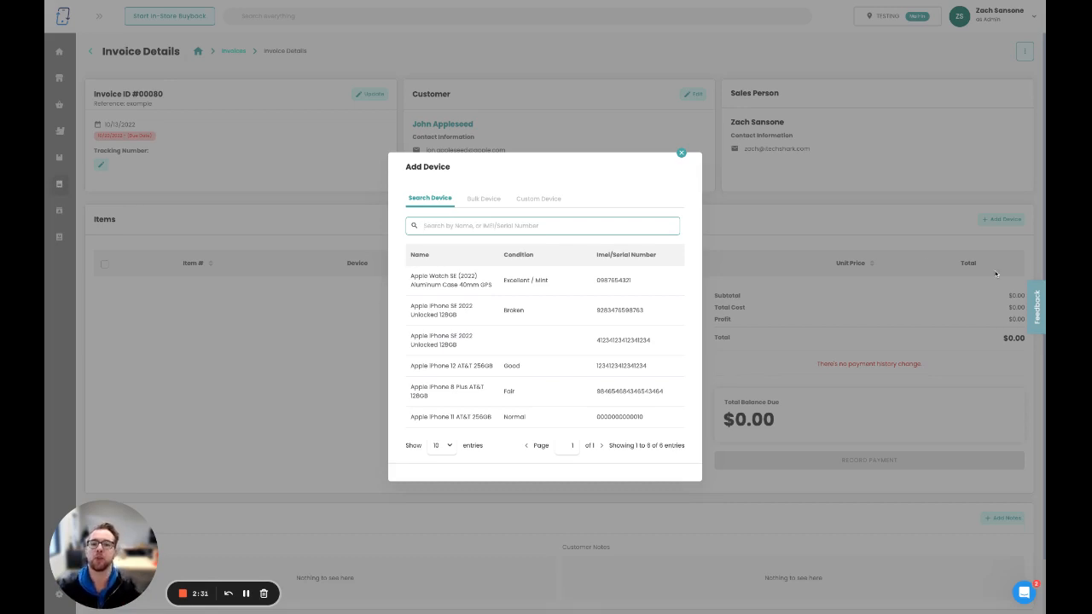
# - Add a custom device named Custom 1 with serial number 098098098, condition Example, price 100 and cost 30
pyautogui.click(484, 198)
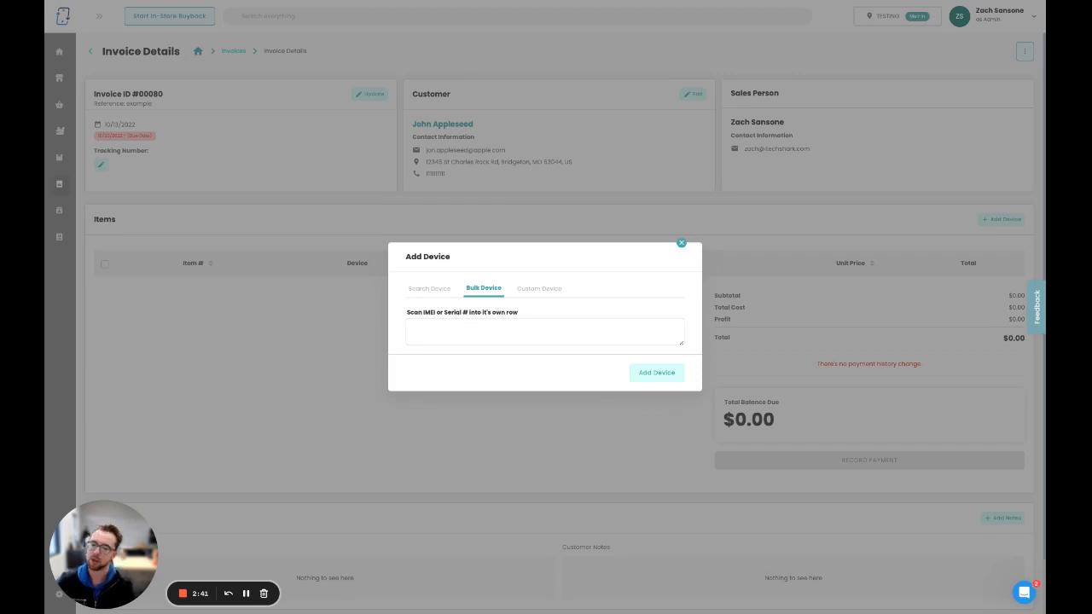
pyautogui.click(524, 288)
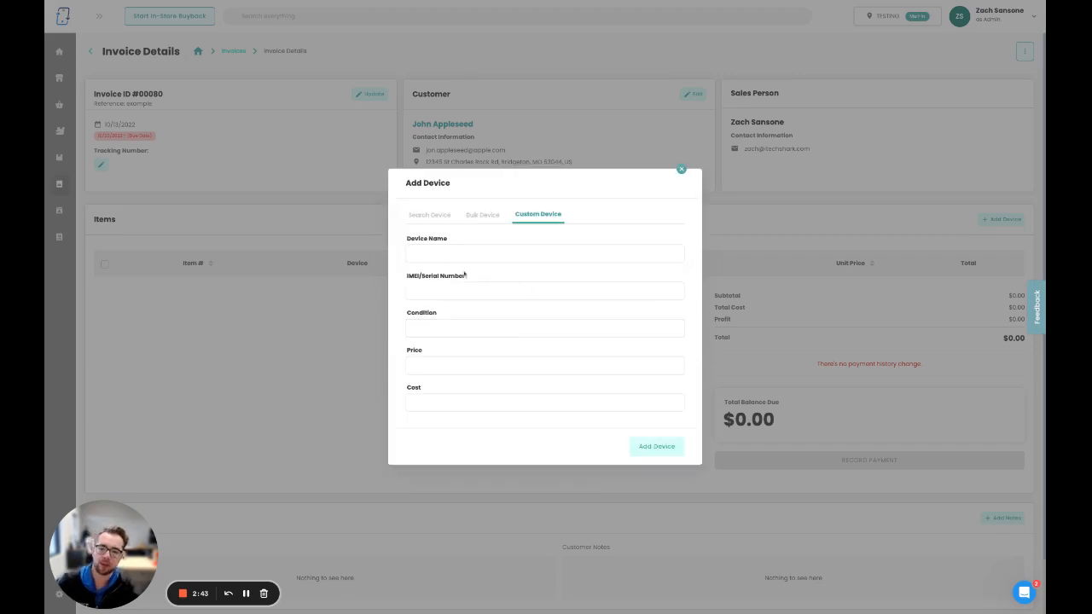
pyautogui.write('Custom 12')
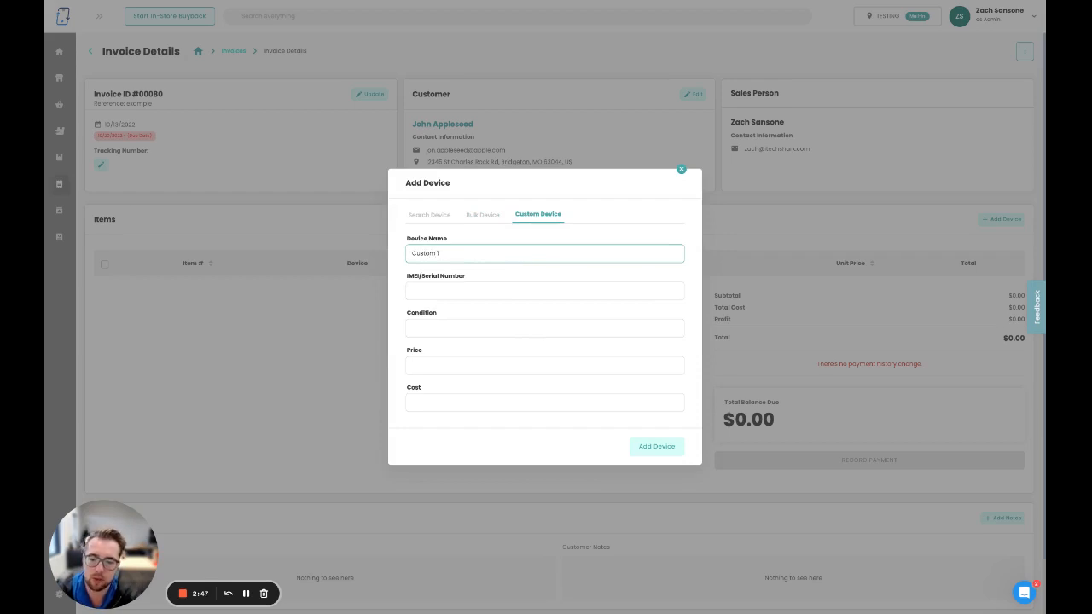
pyautogui.press('Tab')
pyautogui.write('088088088')
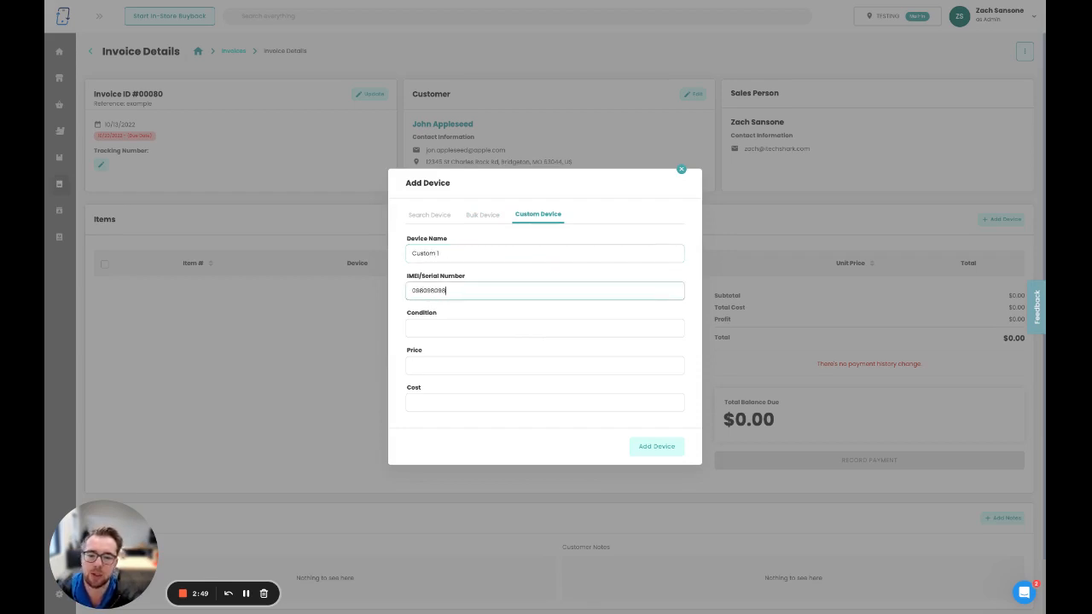
pyautogui.press('Tab')
pyautogui.write('Example')
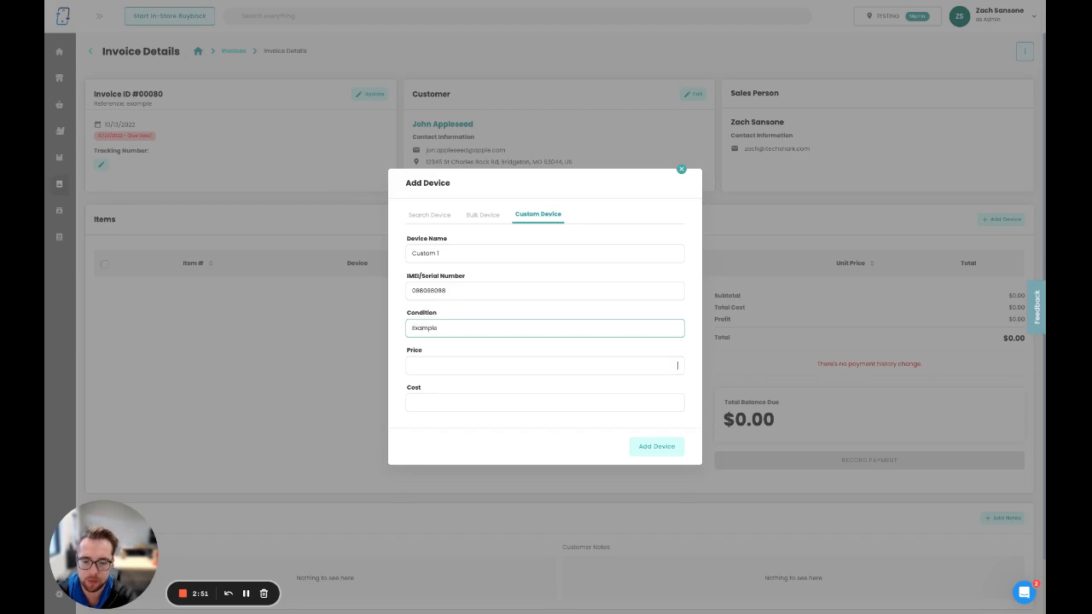
pyautogui.press('Tab')
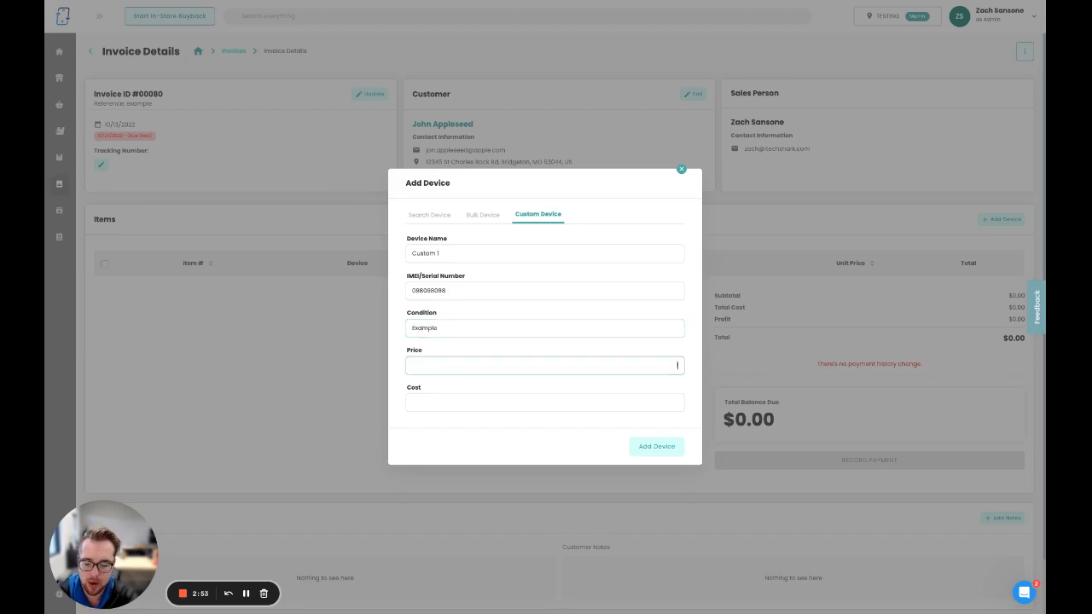
pyautogui.write('100')
pyautogui.press('Tab')
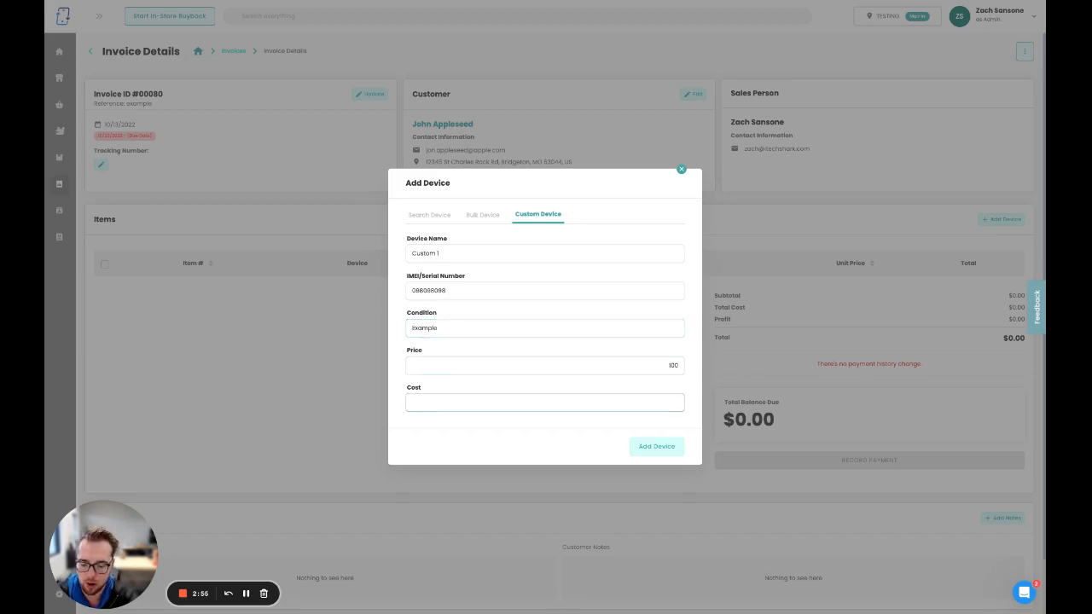
pyautogui.write('30')
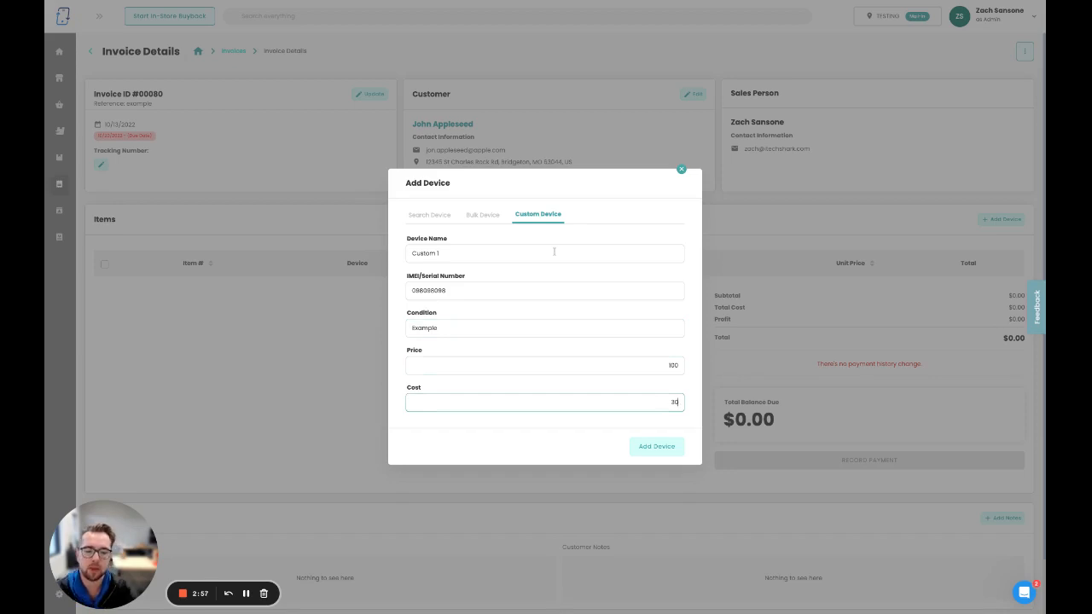
pyautogui.click(683, 449)
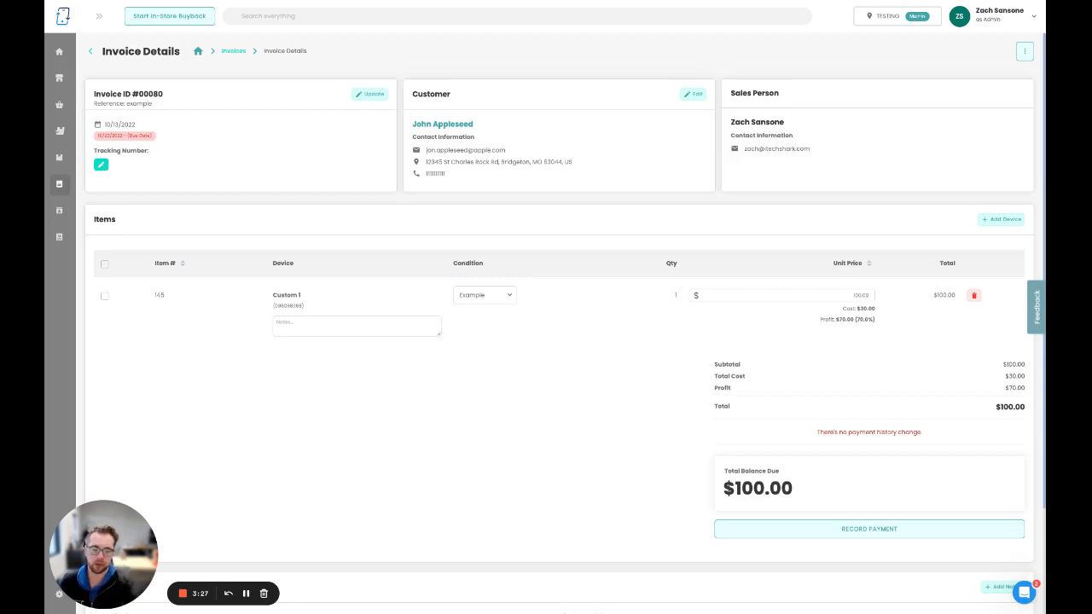
# - Examine the editing options for the tracking number, invoice details and customer information, plus the sales person section, without changing anything
pyautogui.click(101, 165)
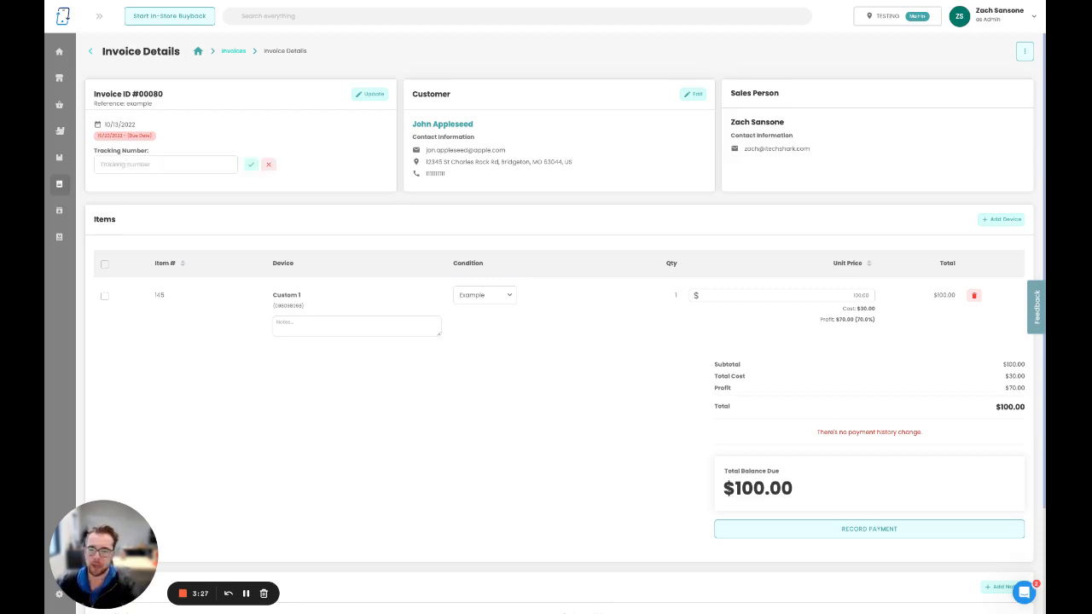
pyautogui.click(268, 163)
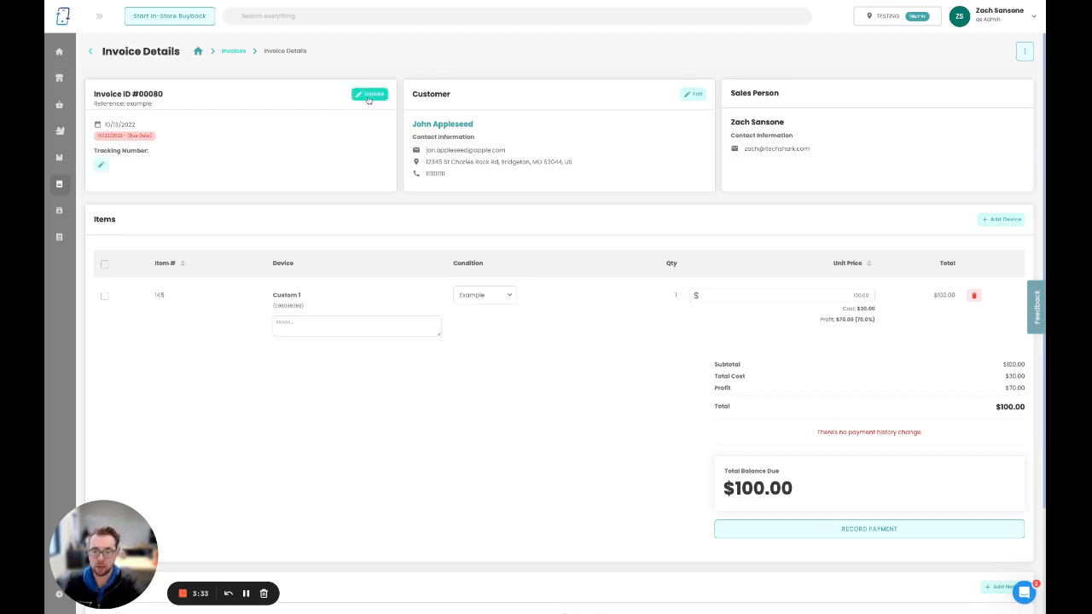
pyautogui.click(369, 95)
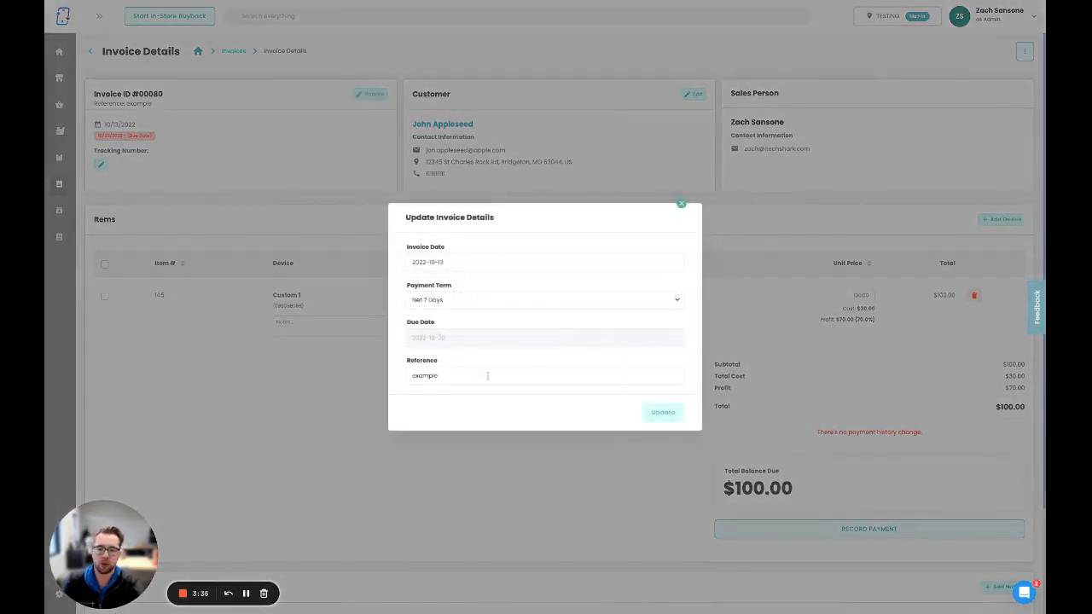
pyautogui.click(681, 205)
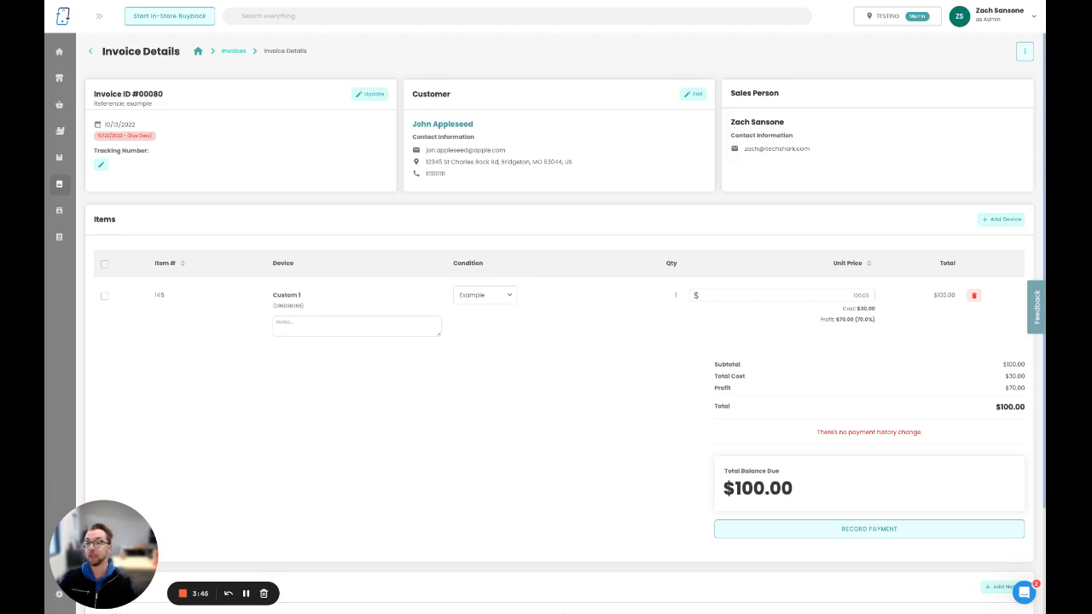
pyautogui.click(687, 95)
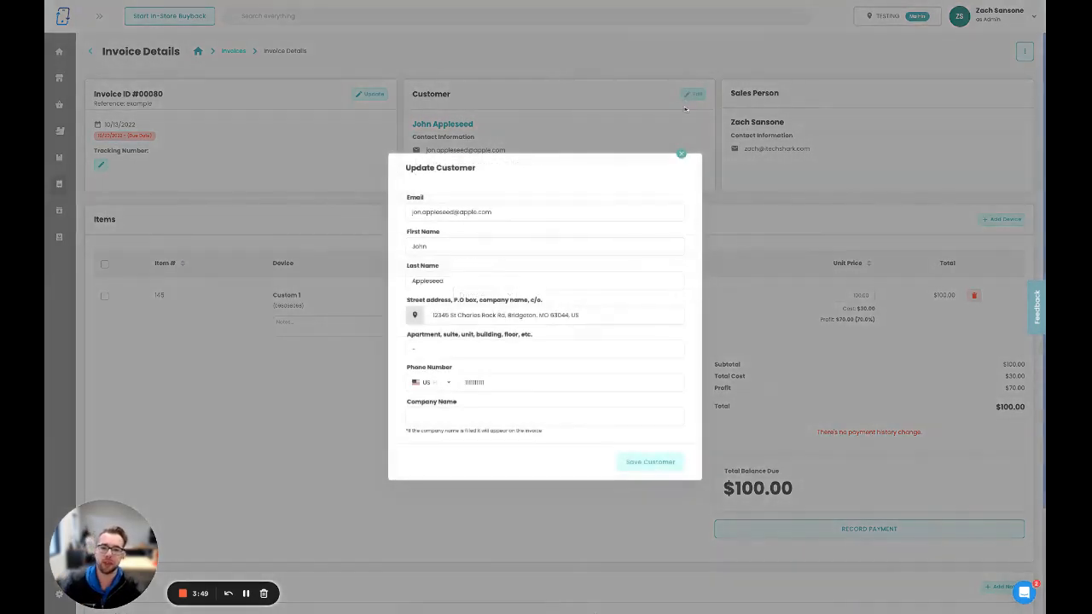
pyautogui.click(685, 157)
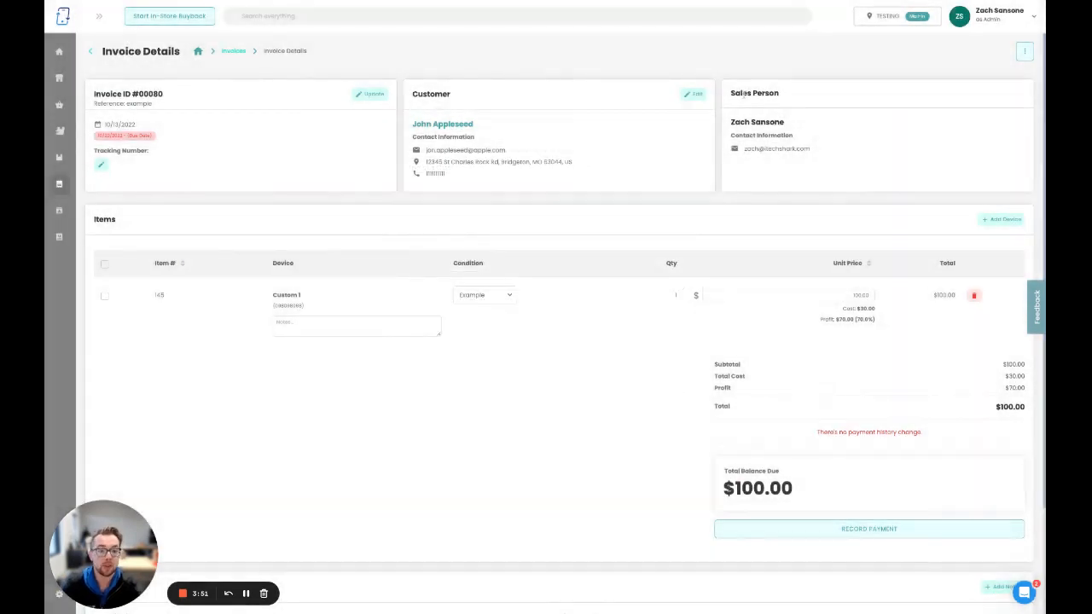
pyautogui.moveTo(730, 93); pyautogui.dragTo(814, 94)
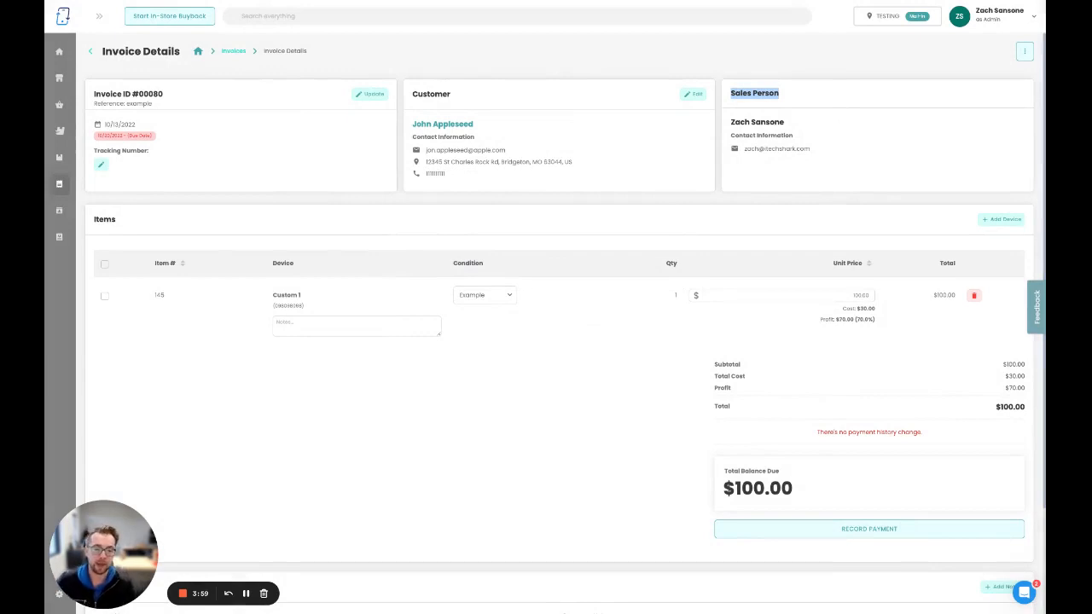
# - Add the Apple Watch SE (2022) Aluminum Case 40mm GPS from the existing devices to the invoice
pyautogui.scroll(-1, 807, 268)
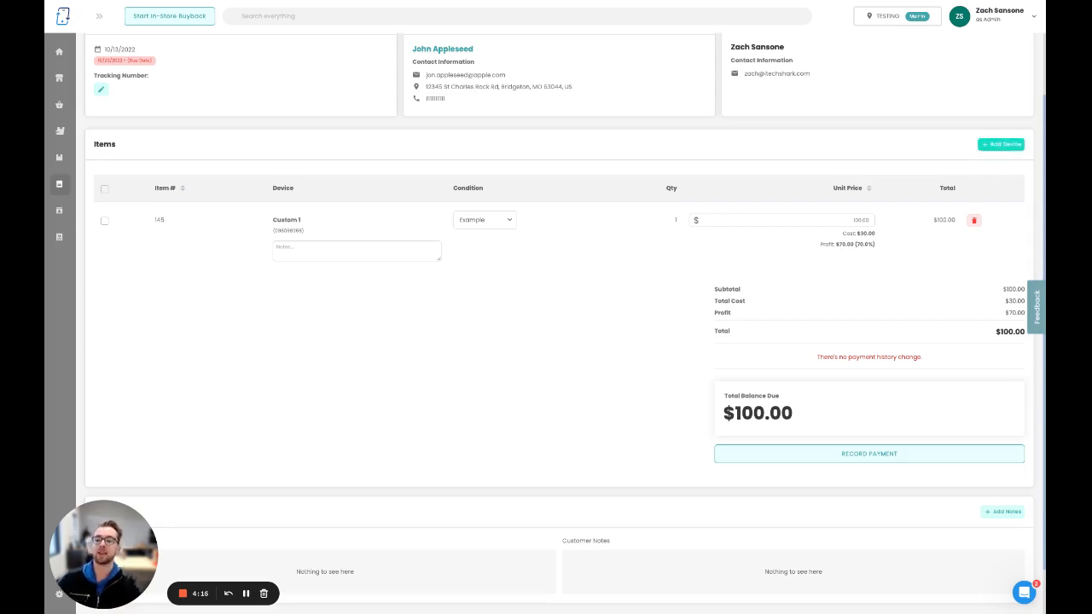
pyautogui.click(1000, 144)
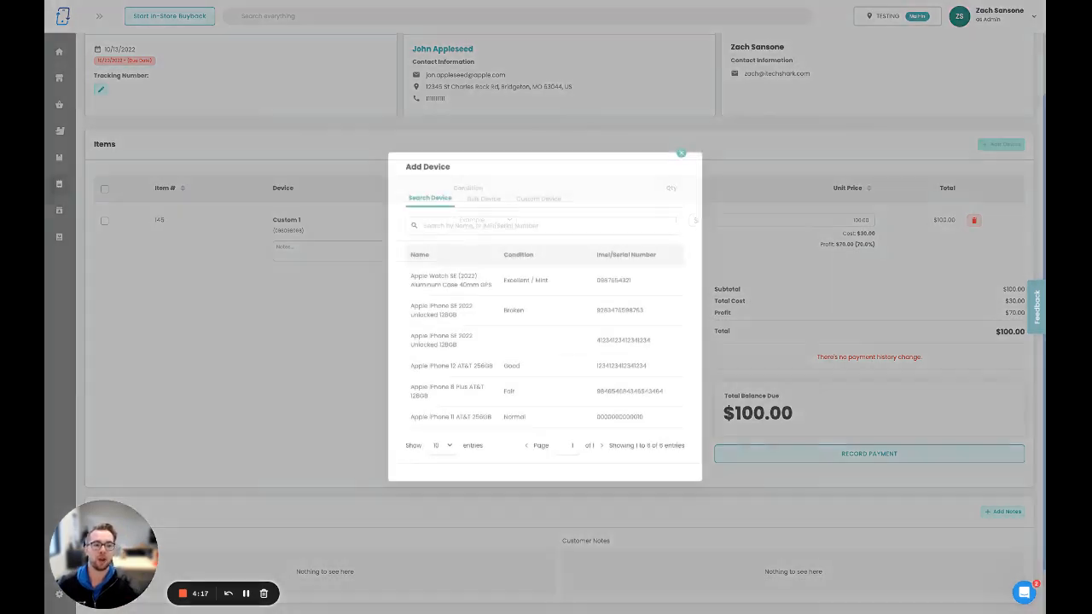
pyautogui.click(486, 290)
pyautogui.scroll(-1, 525, 358)
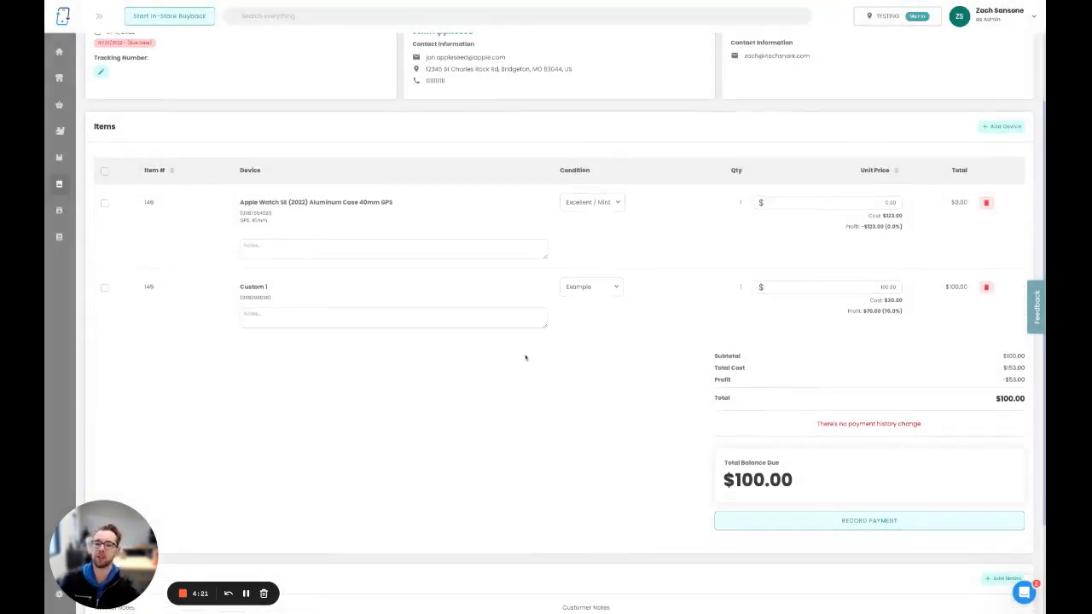
pyautogui.scroll(-1, 525, 357)
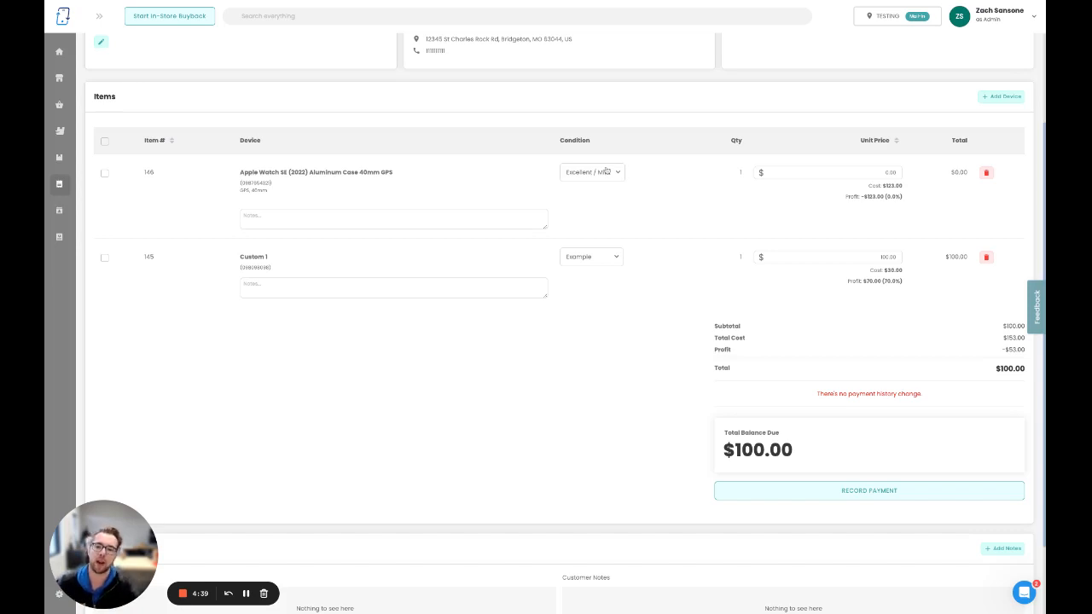
# - Set the unit price of the Apple Watch SE item to $200
pyautogui.click(449, 220)
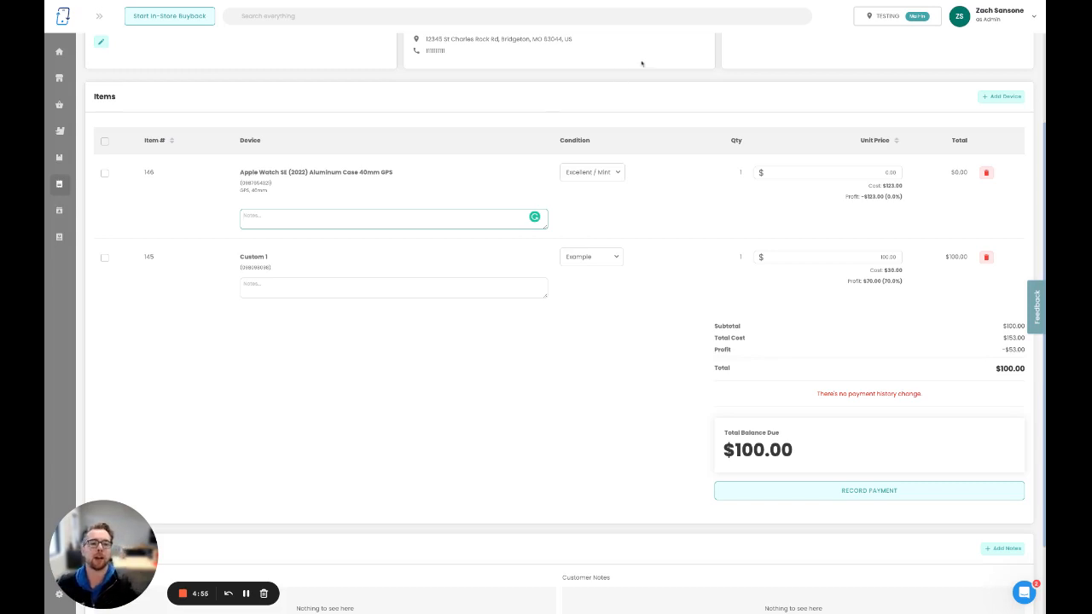
pyautogui.click(883, 174)
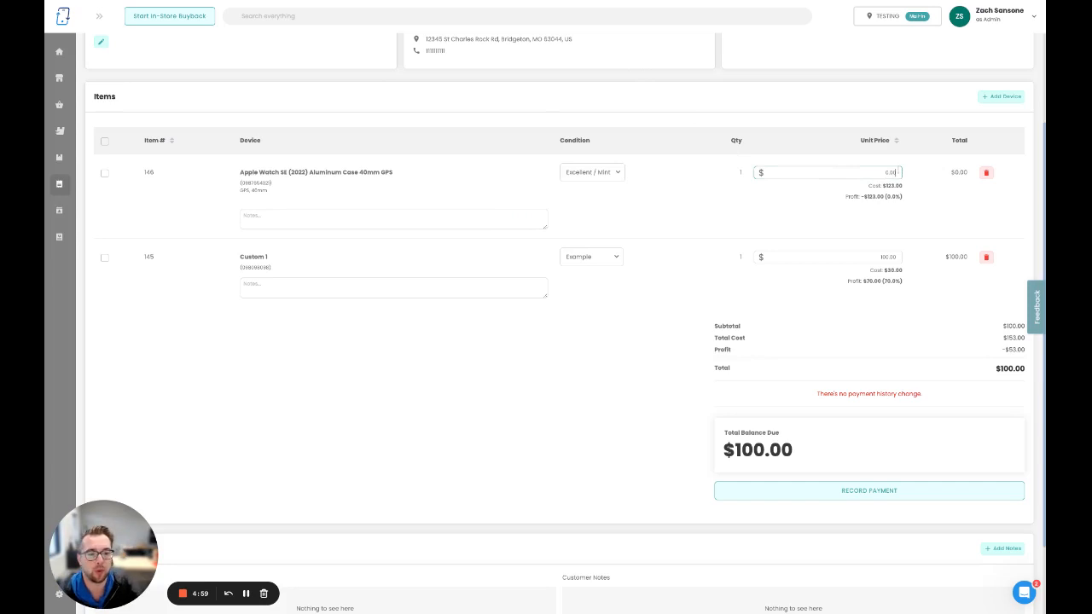
pyautogui.doubleClick(895, 172)
pyautogui.write('200')
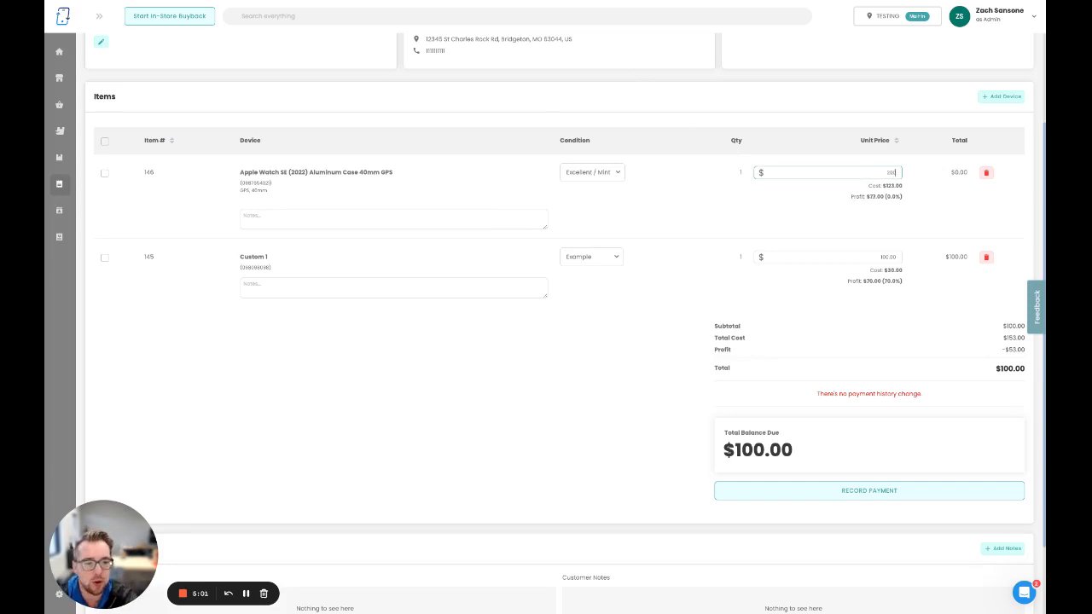
pyautogui.press('Return')
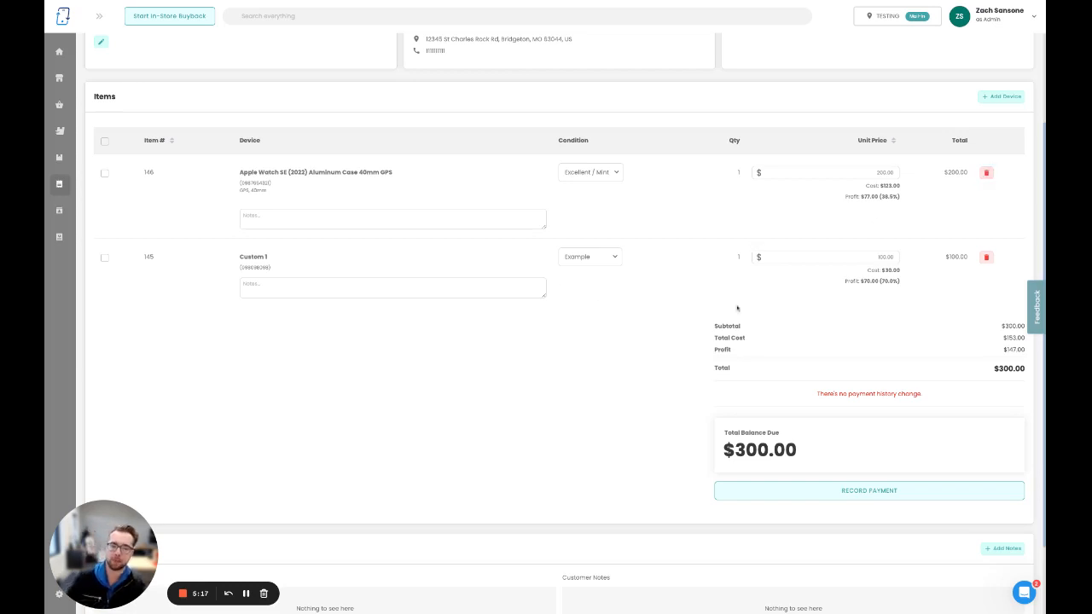
pyautogui.scroll(-1, 737, 308)
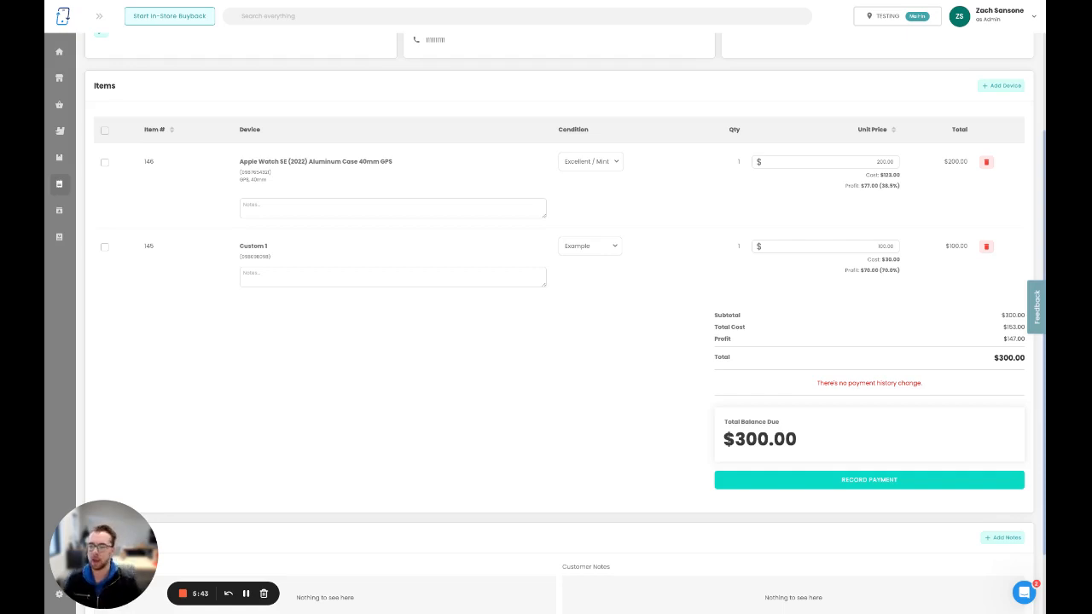
# - Record a cash payment of 300 on the invoice and save it
pyautogui.click(869, 479)
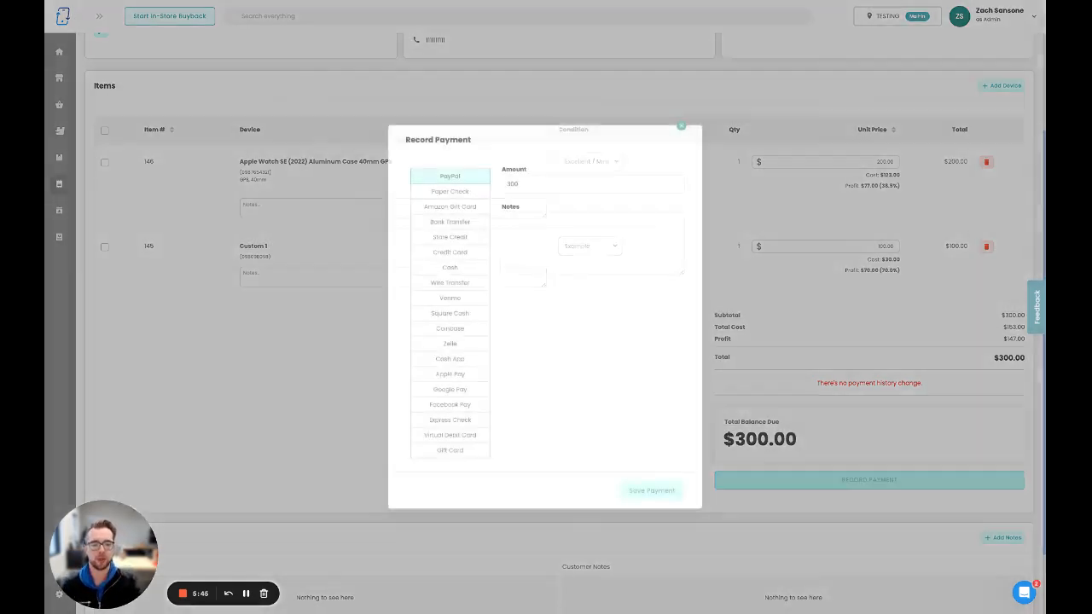
pyautogui.click(544, 220)
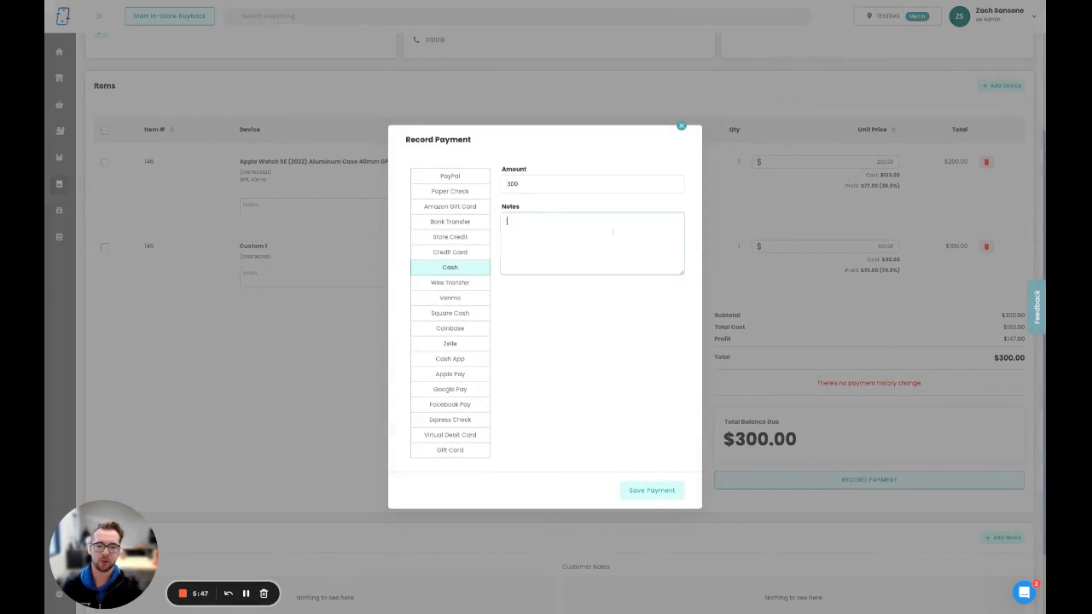
pyautogui.click(651, 491)
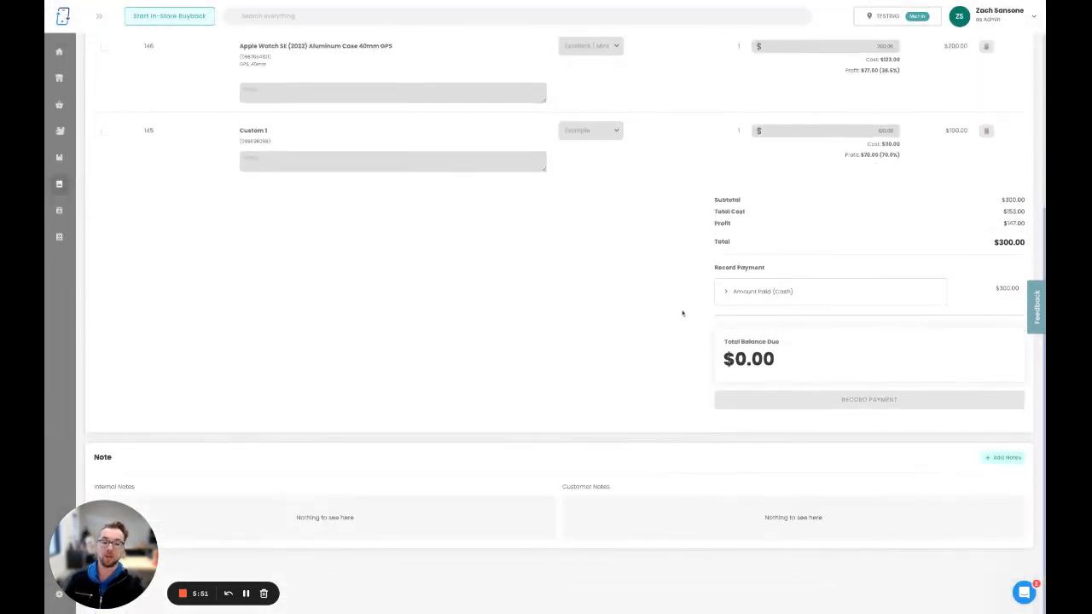
# - Look at the device return page for the paid invoice, go back to the invoice details and review the payment and notes sections
pyautogui.scroll(3, 682, 307)
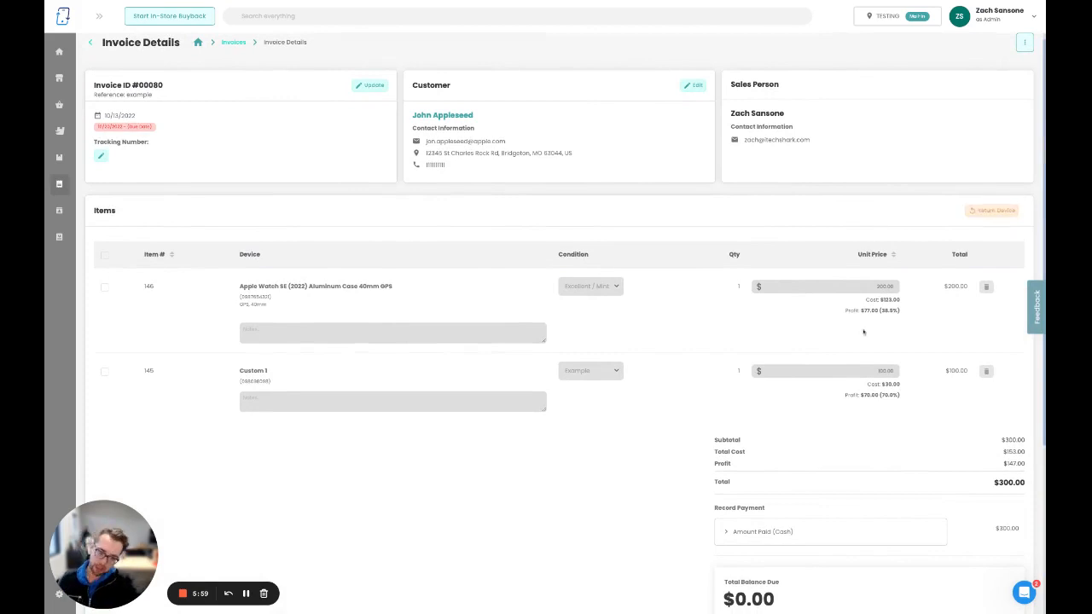
pyautogui.click(1008, 210)
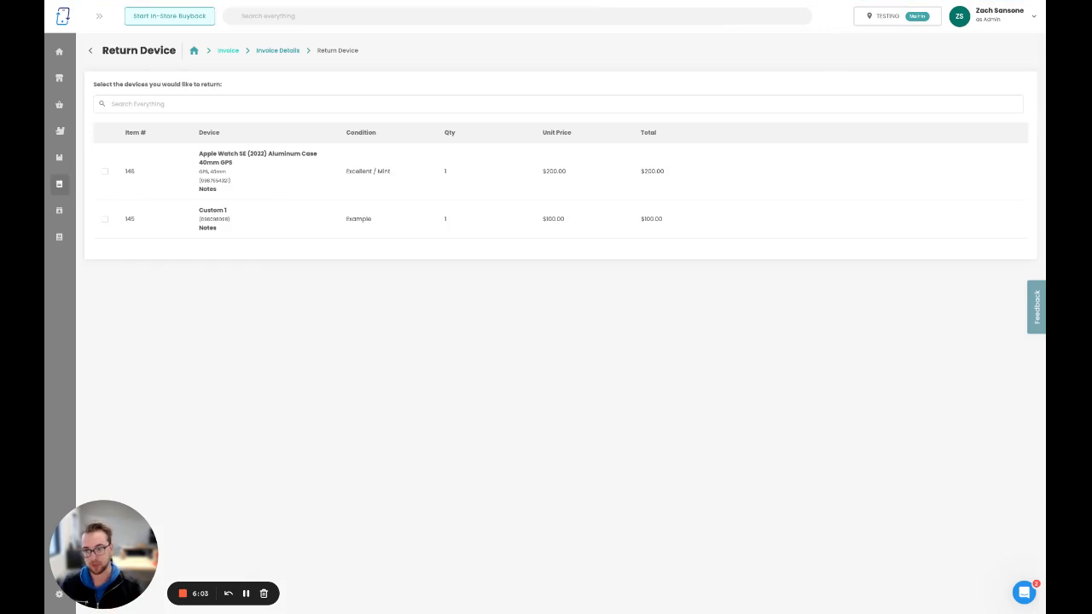
pyautogui.click(89, 51)
pyautogui.scroll(-2, 546, 247)
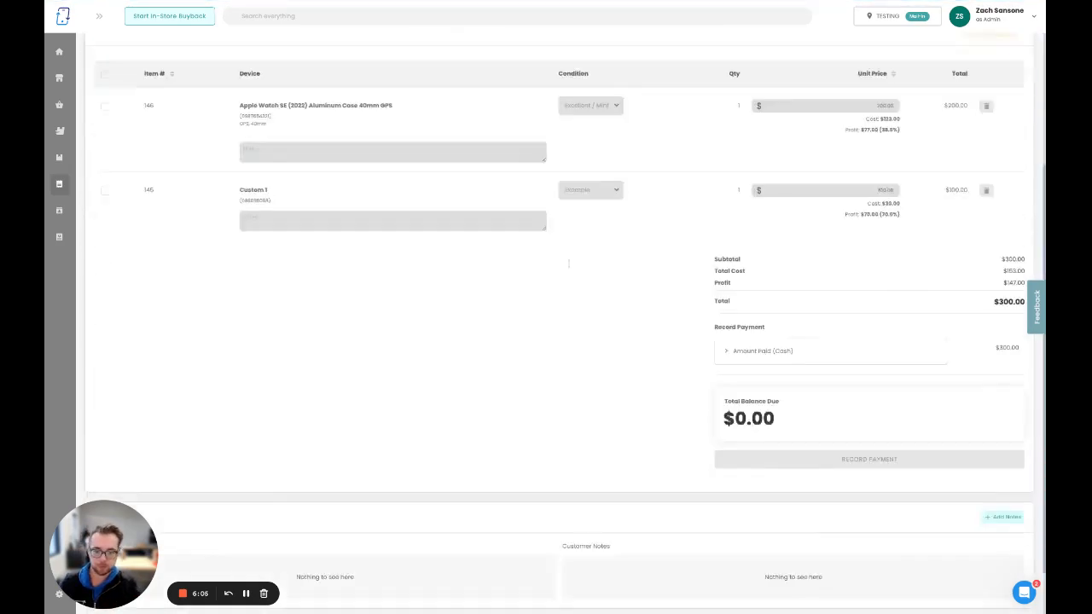
pyautogui.scroll(-1, 568, 264)
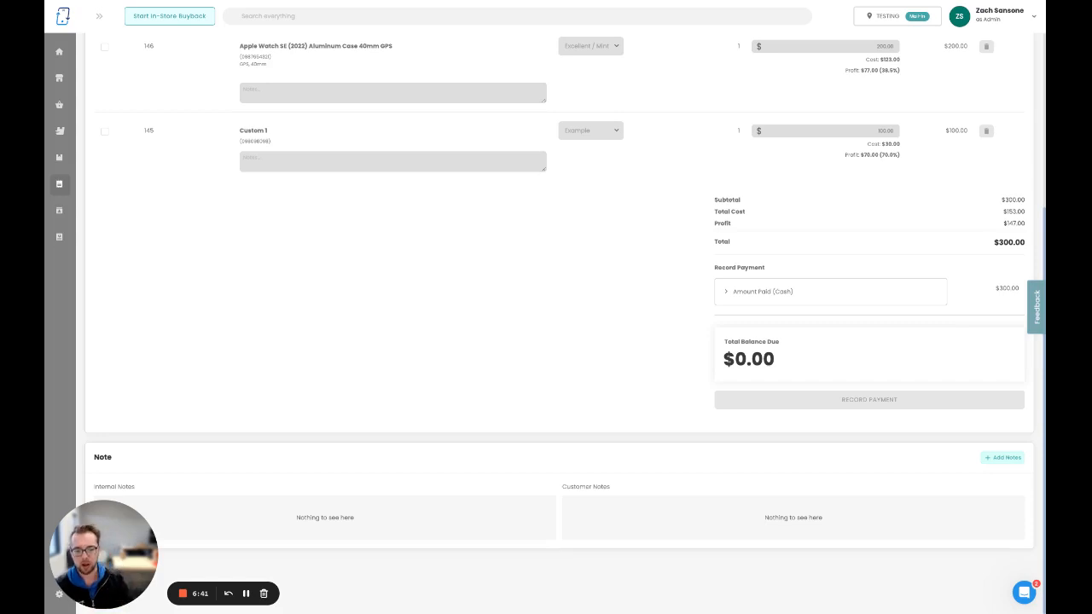
# - Check the invoice's PDF and CSV export options and review its changelog, then return to the invoice details
pyautogui.scroll(3, 775, 399)
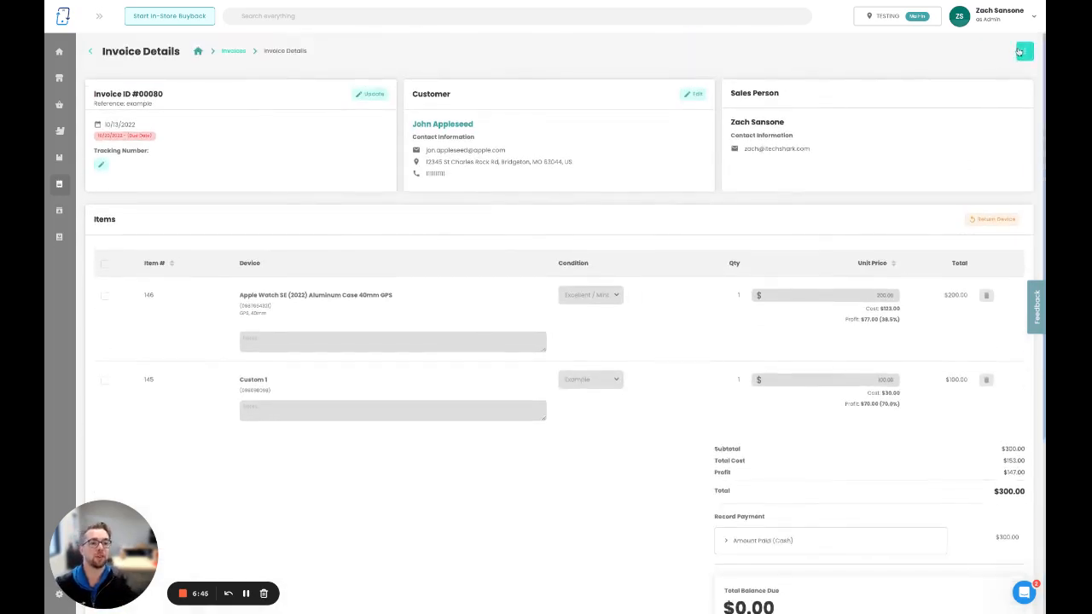
pyautogui.click(1019, 52)
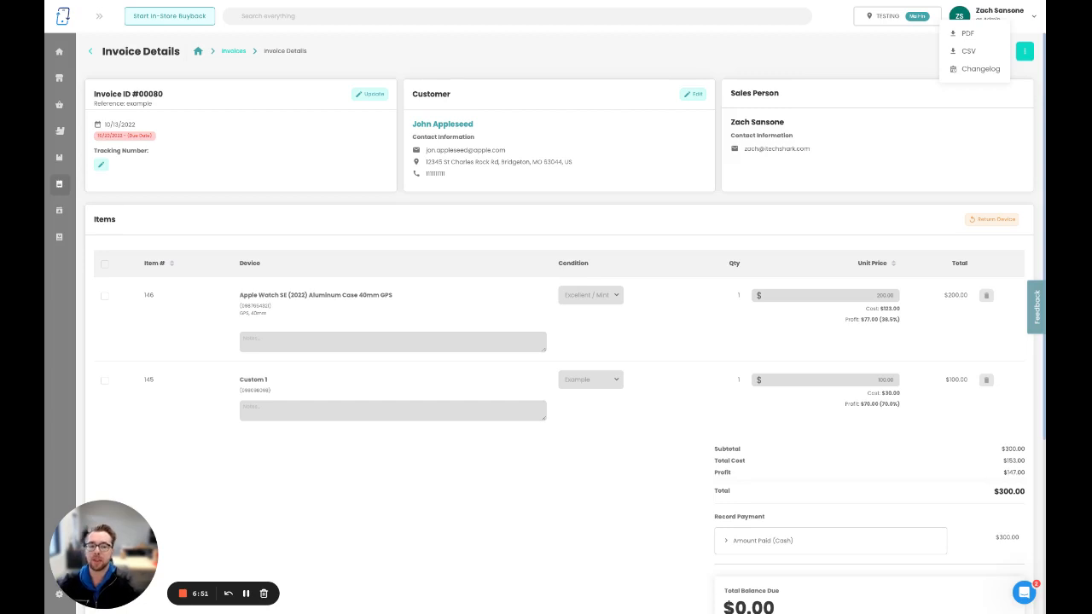
pyautogui.click(539, 66)
pyautogui.click(1023, 52)
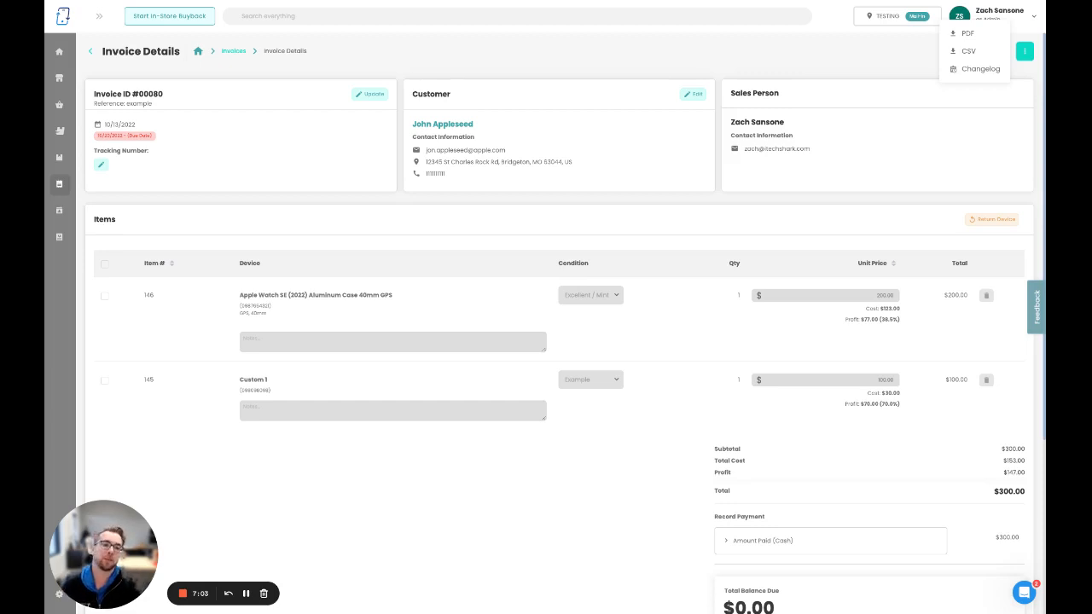
pyautogui.click(979, 68)
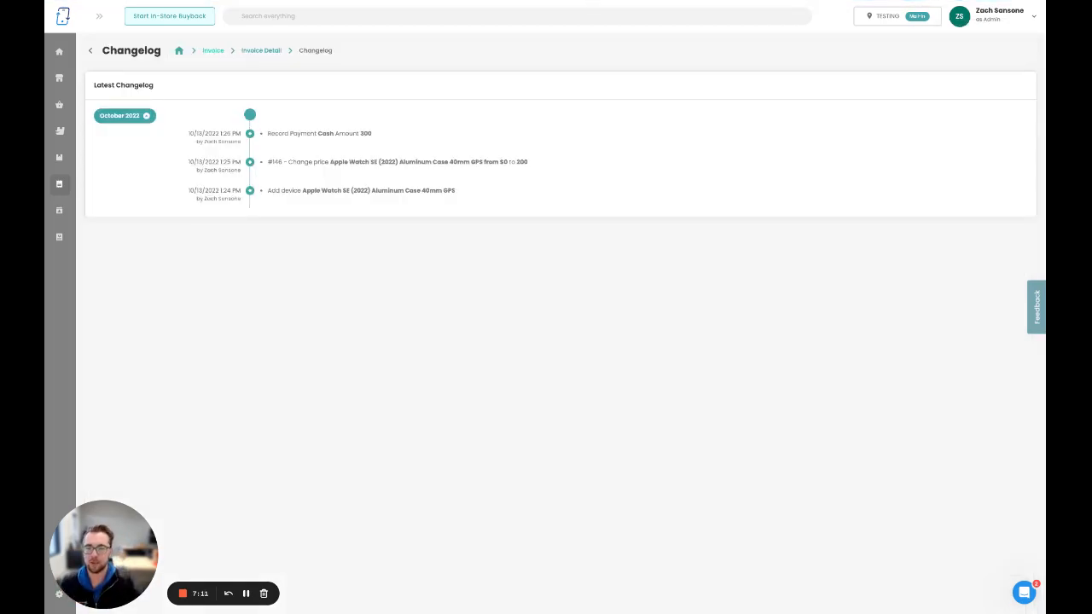
pyautogui.click(90, 51)
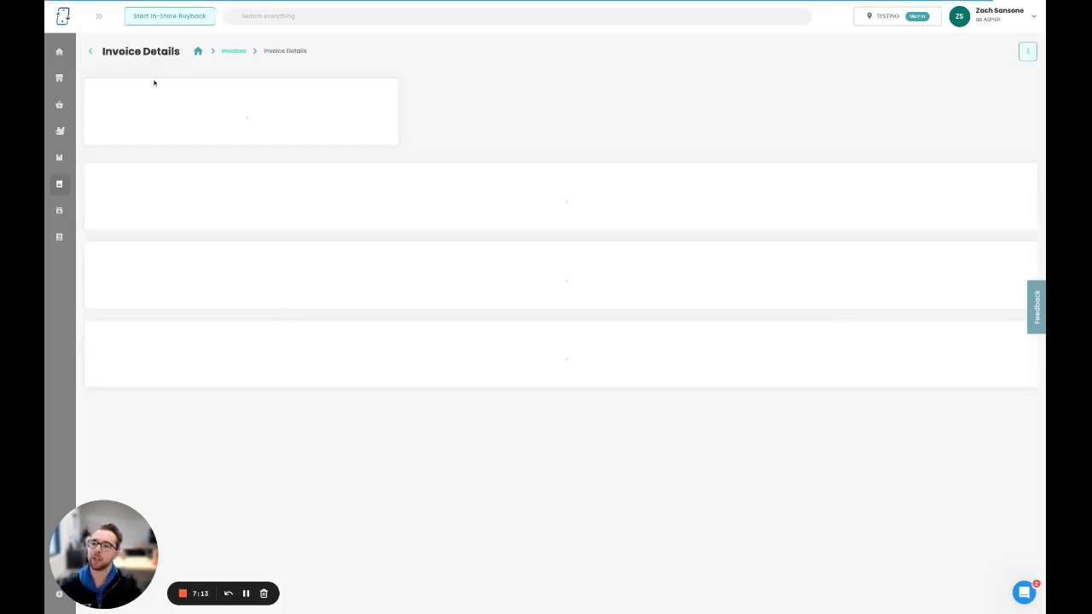
pyautogui.scroll(-5, 525, 246)
pyautogui.scroll(2, 527, 248)
pyautogui.scroll(-3, 531, 248)
pyautogui.scroll(5, 536, 248)
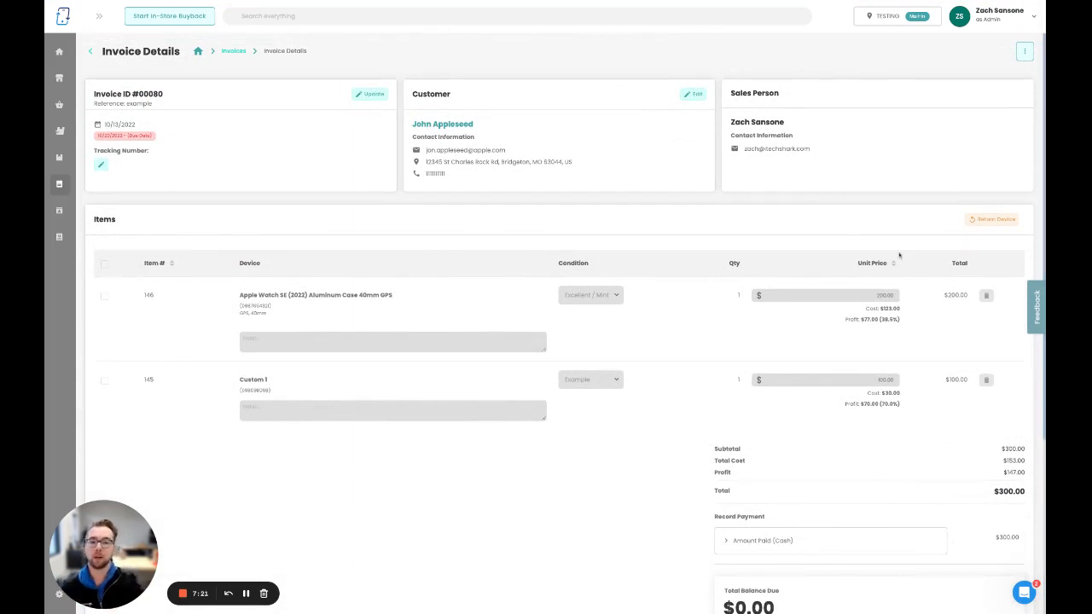
# - Look at the feedback options and the support chat's messaging and home screens, closing each without sending anything
pyautogui.click(1035, 305)
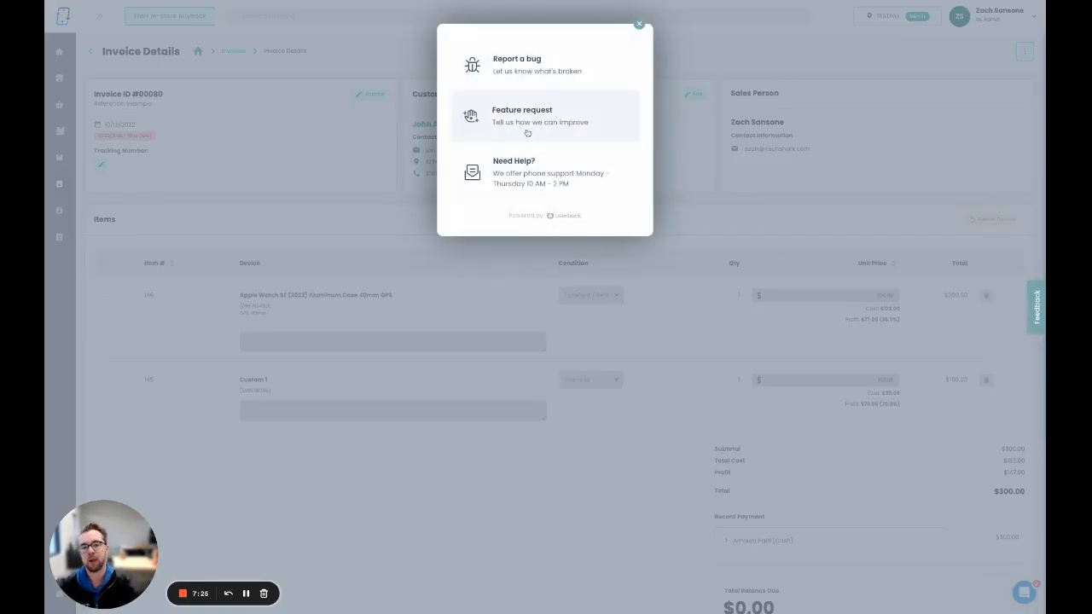
pyautogui.click(639, 26)
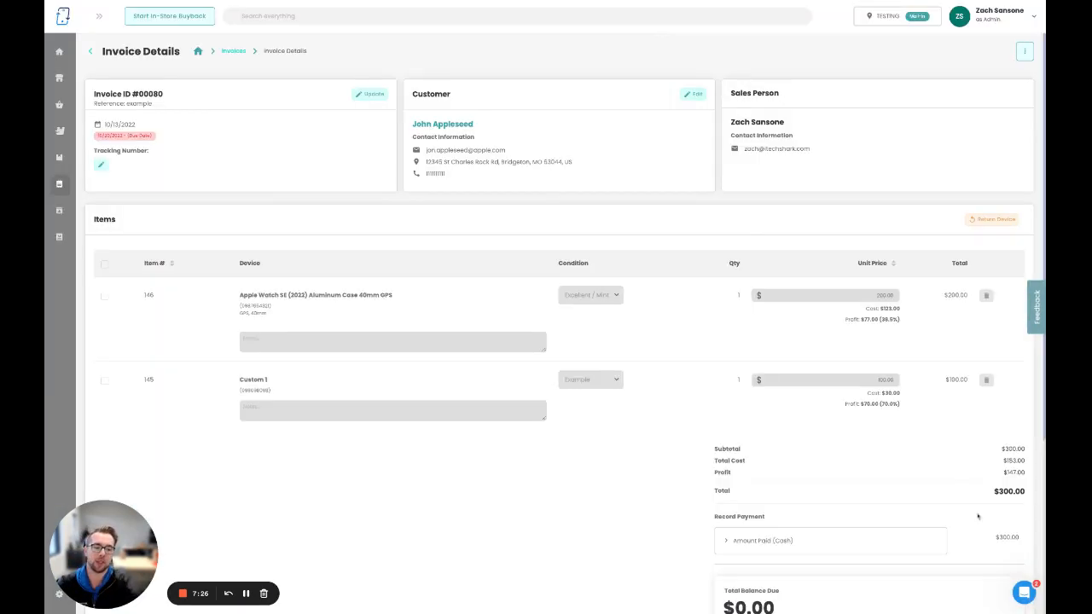
pyautogui.click(1024, 592)
pyautogui.click(938, 434)
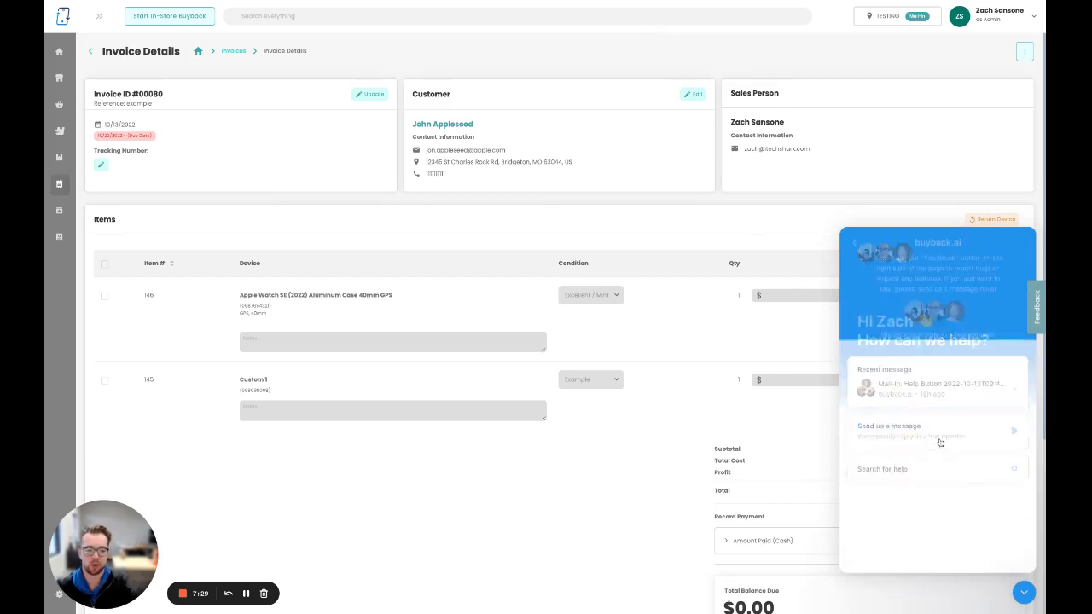
pyautogui.click(851, 244)
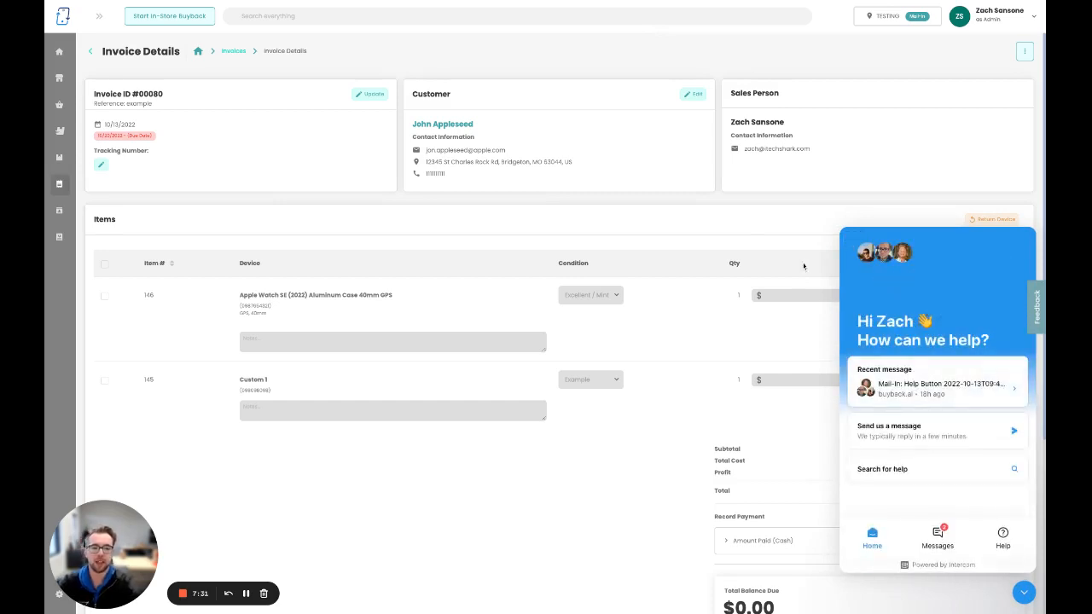
pyautogui.click(1024, 592)
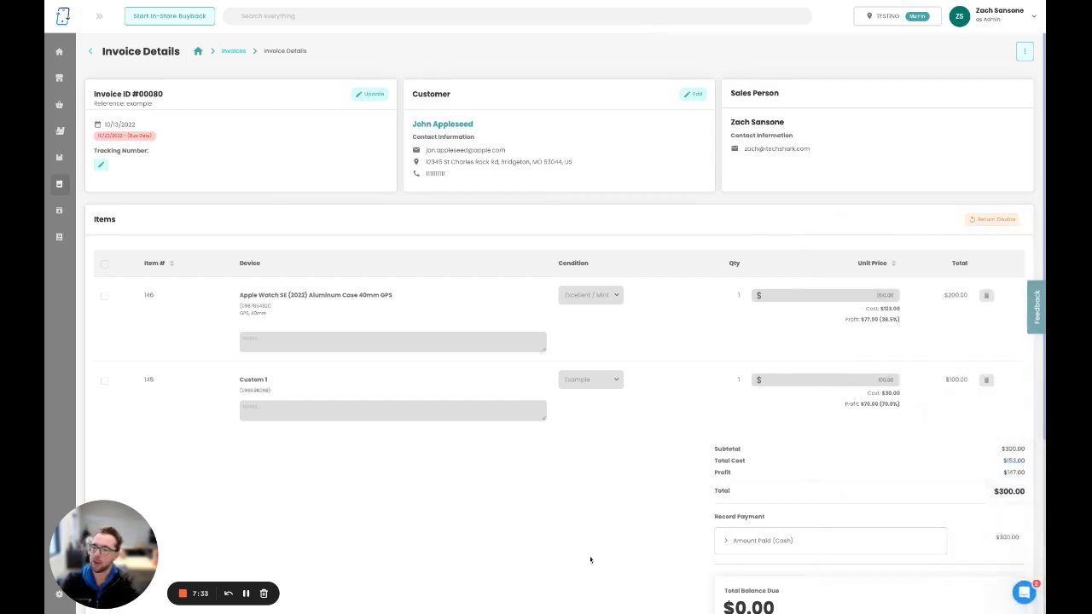